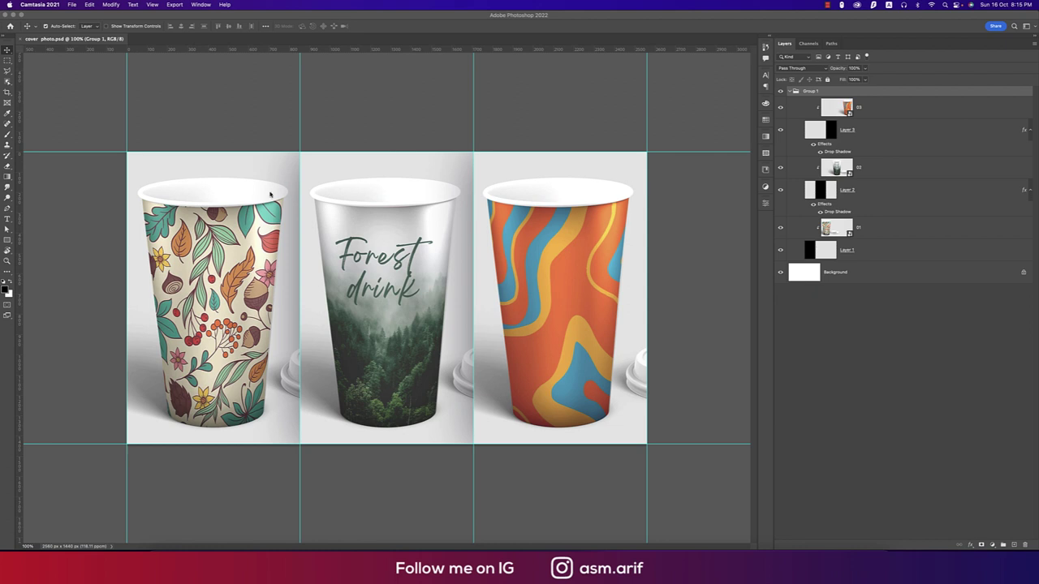
Step: Activate the Photoshop window showing the three-cup cover composite
click(259, 116)
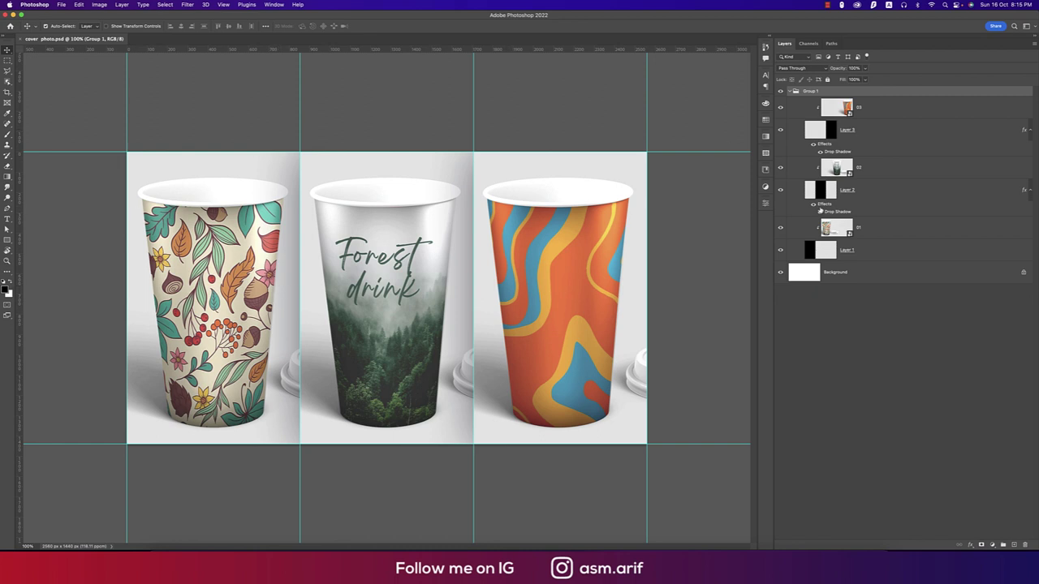
Step: Open the pexels cup mockup and apply the orange-and-blue wavy pattern in its Rectangle 1 smart object
click(11, 26)
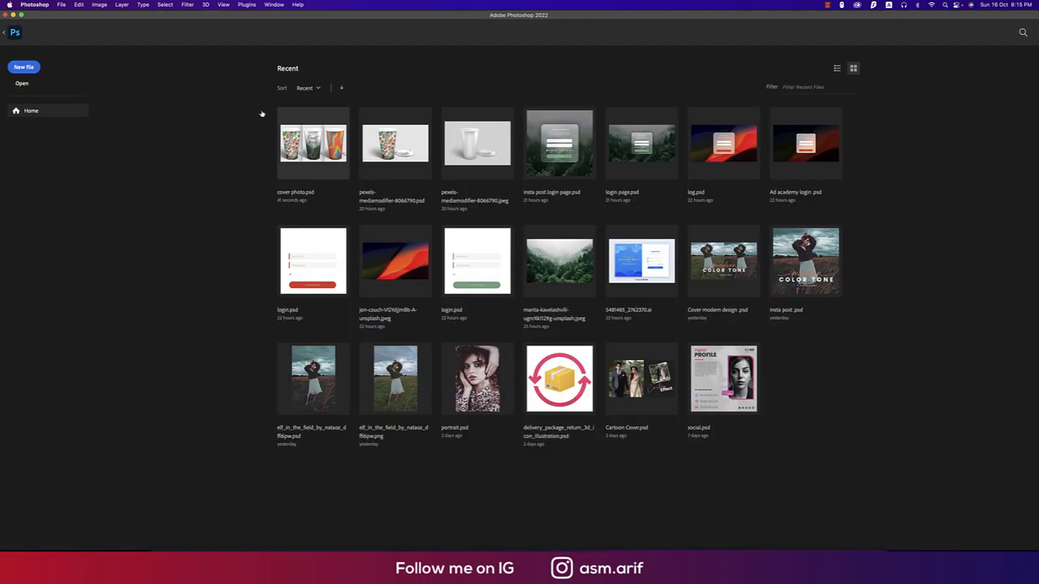
click(404, 164)
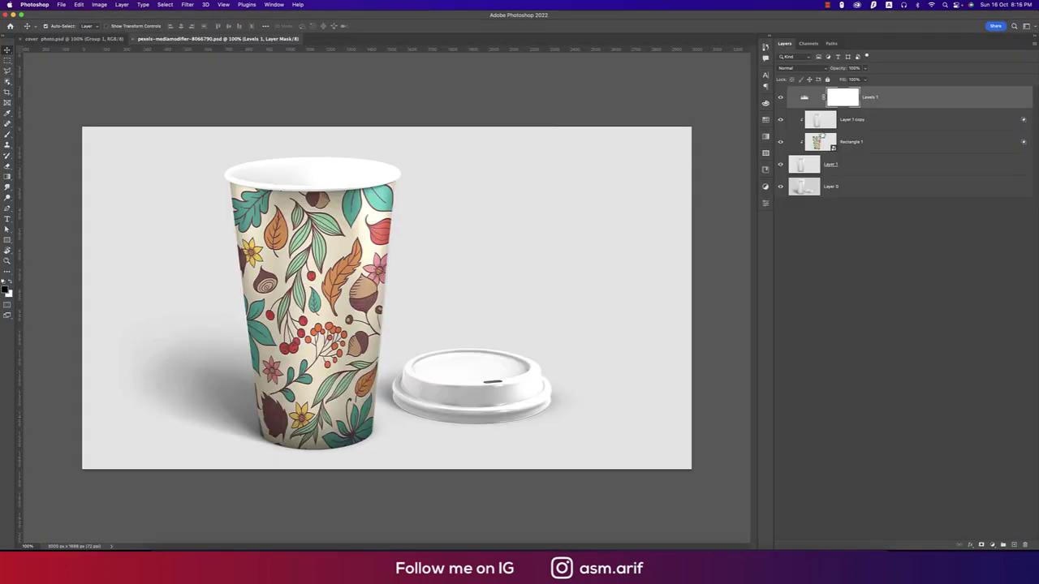
click(833, 149)
double_click(833, 149)
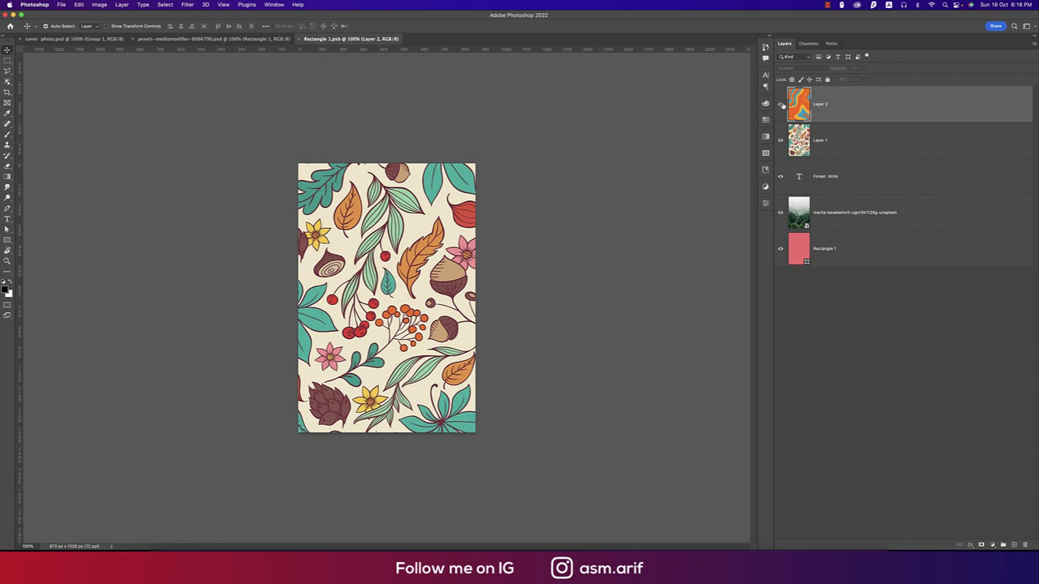
click(780, 104)
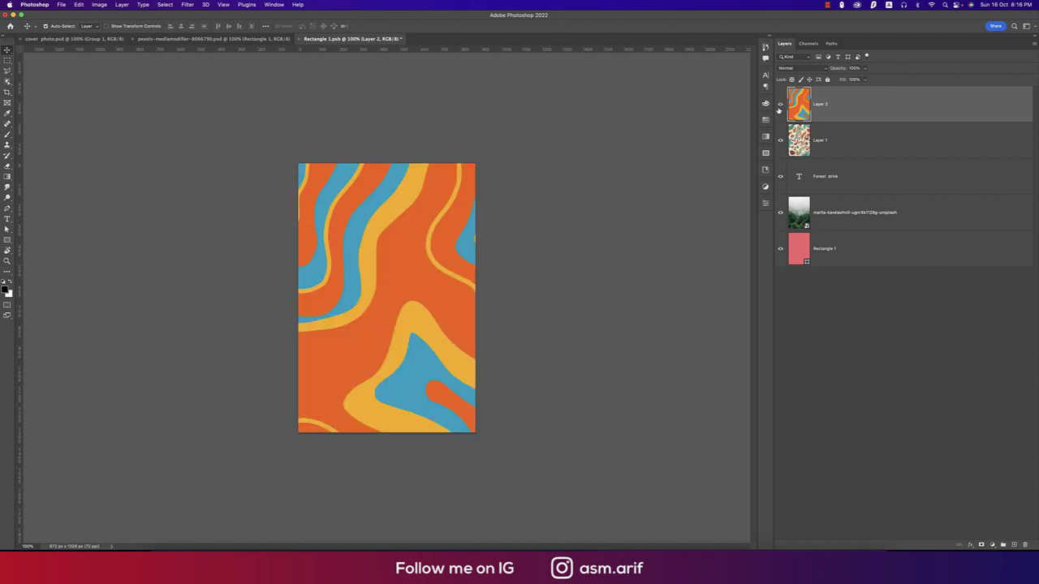
key(ctrl+s)
click(216, 39)
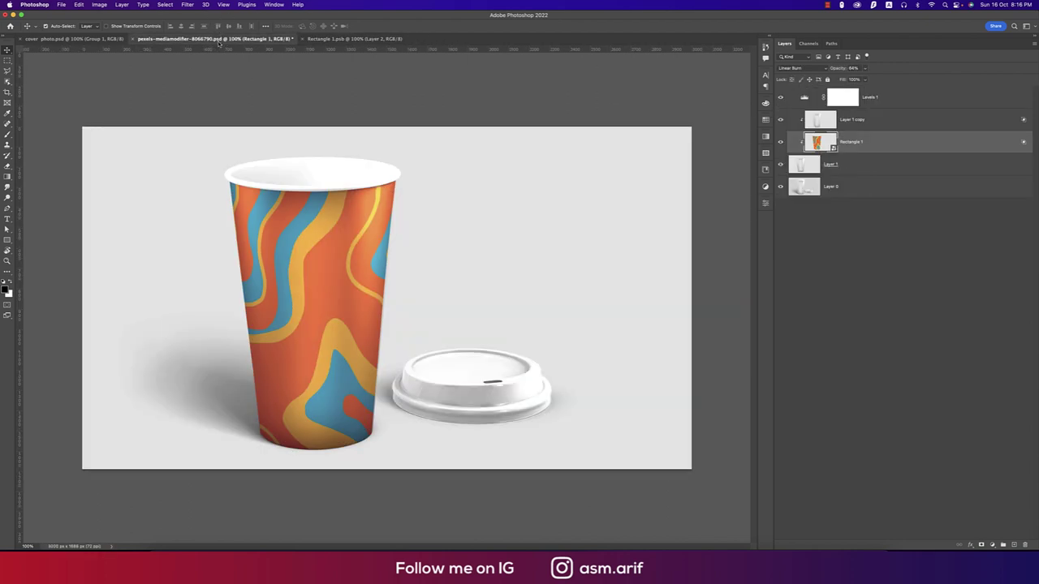
Step: Swap the smart object design to the forest photo with 'Forest drink' text, saved and shown on the mockup
click(355, 39)
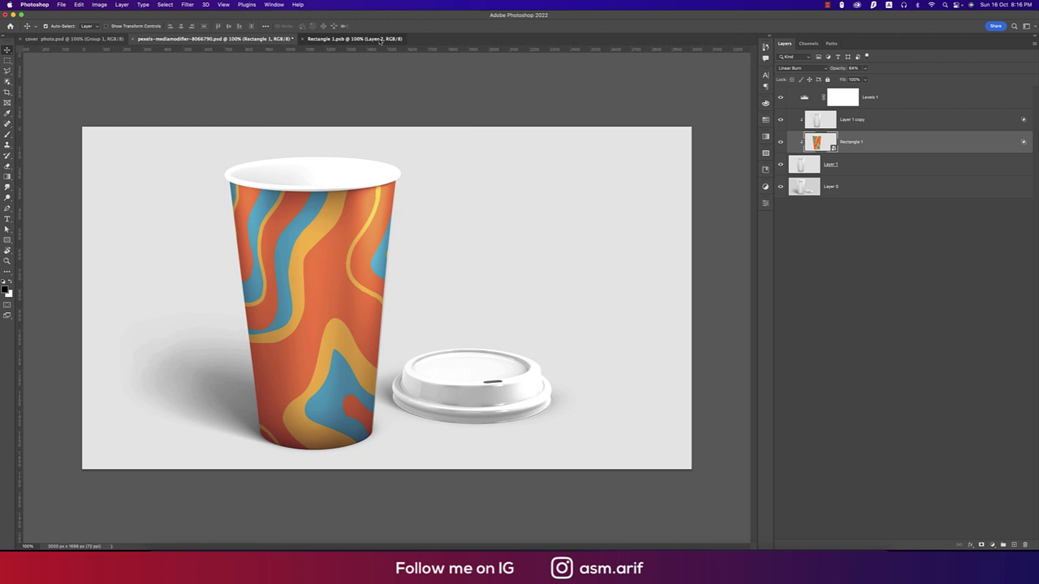
drag(780, 140, 779, 183)
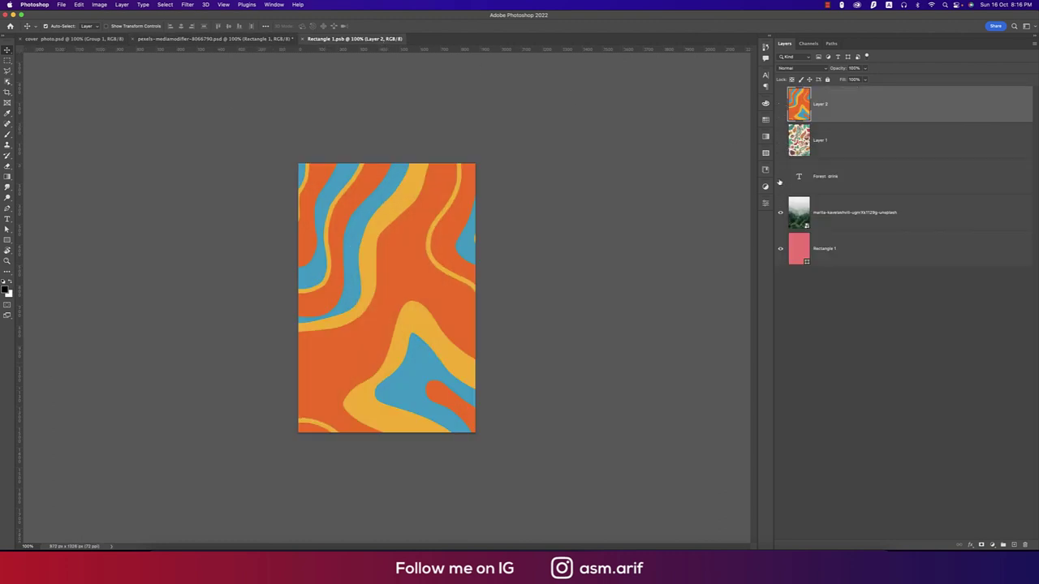
click(781, 176)
key(cmd+s)
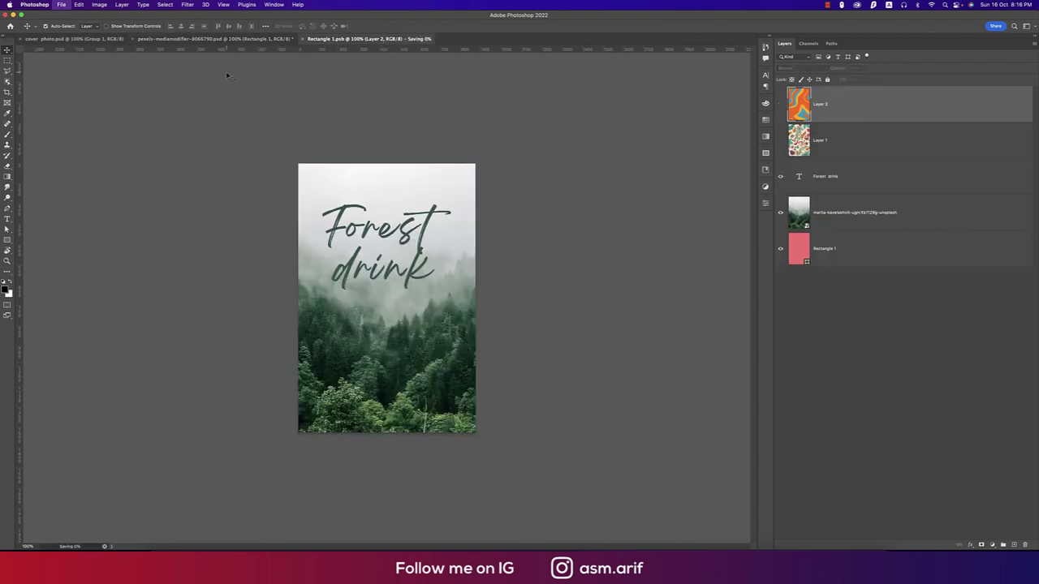
click(215, 39)
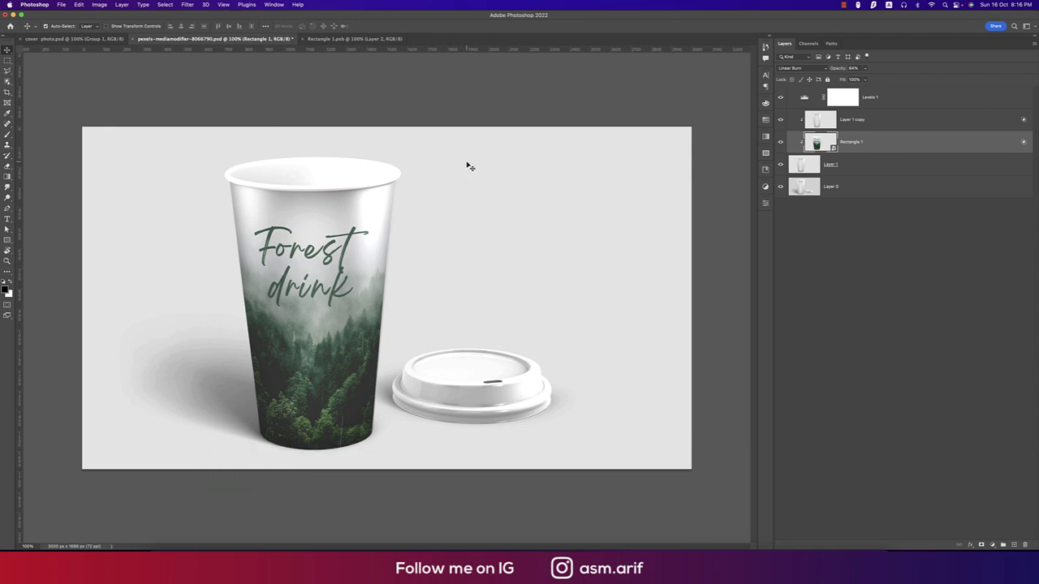
Step: Open the blank pexels-mediamodifier cup JPEG from the Downloads folder
click(61, 5)
click(69, 23)
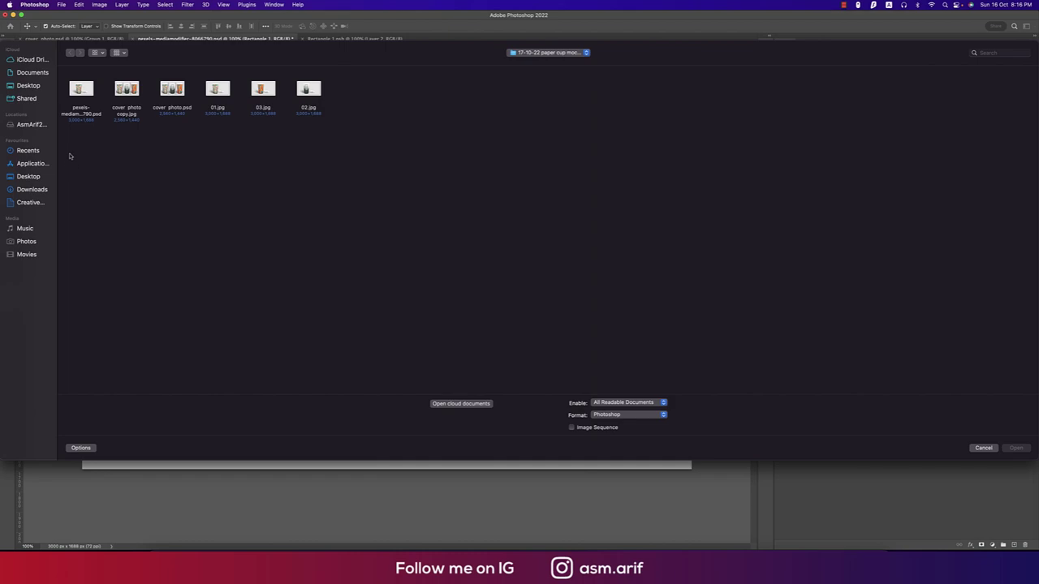
click(25, 191)
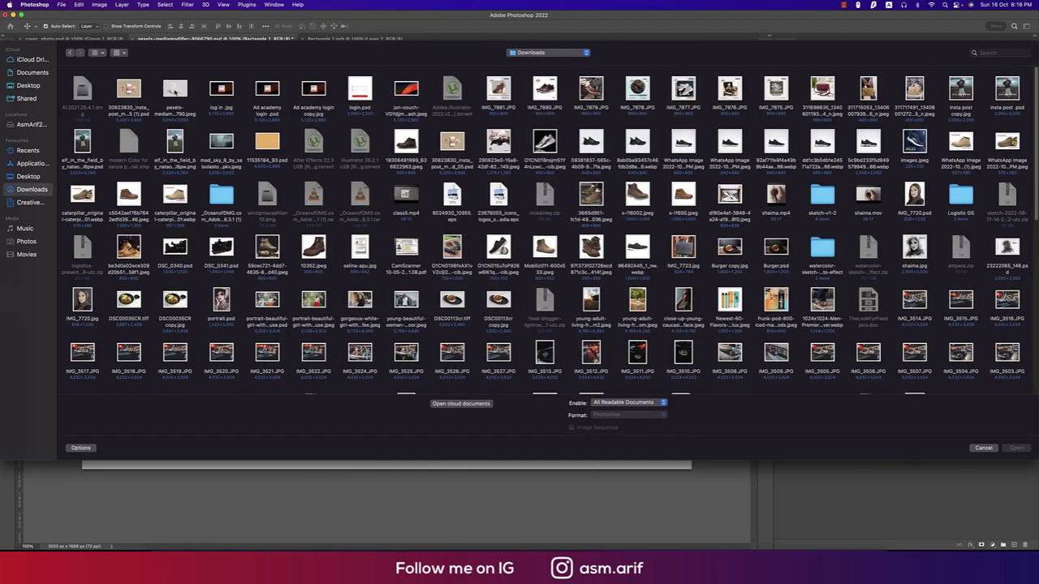
click(175, 91)
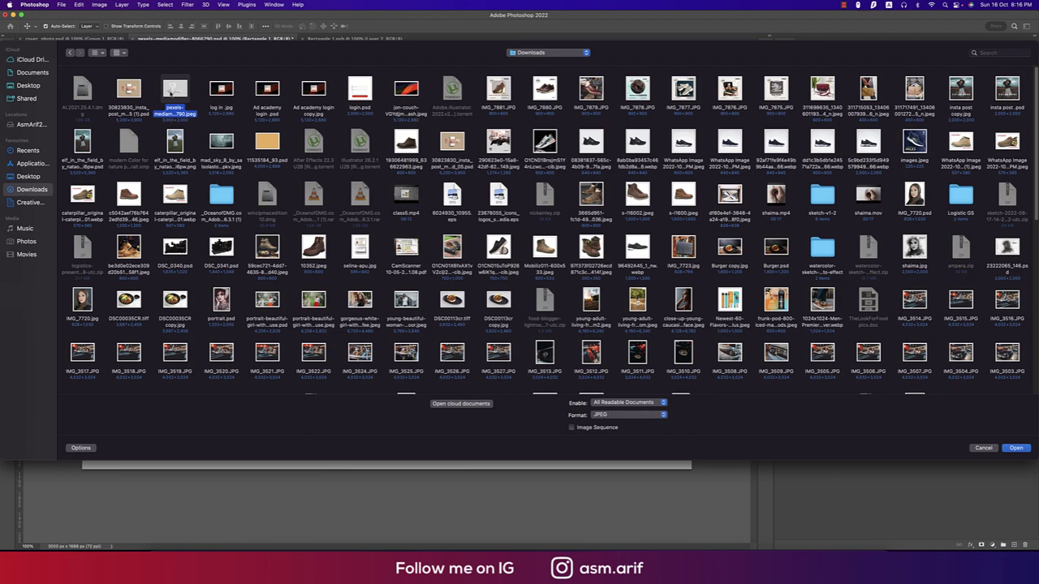
key(Return)
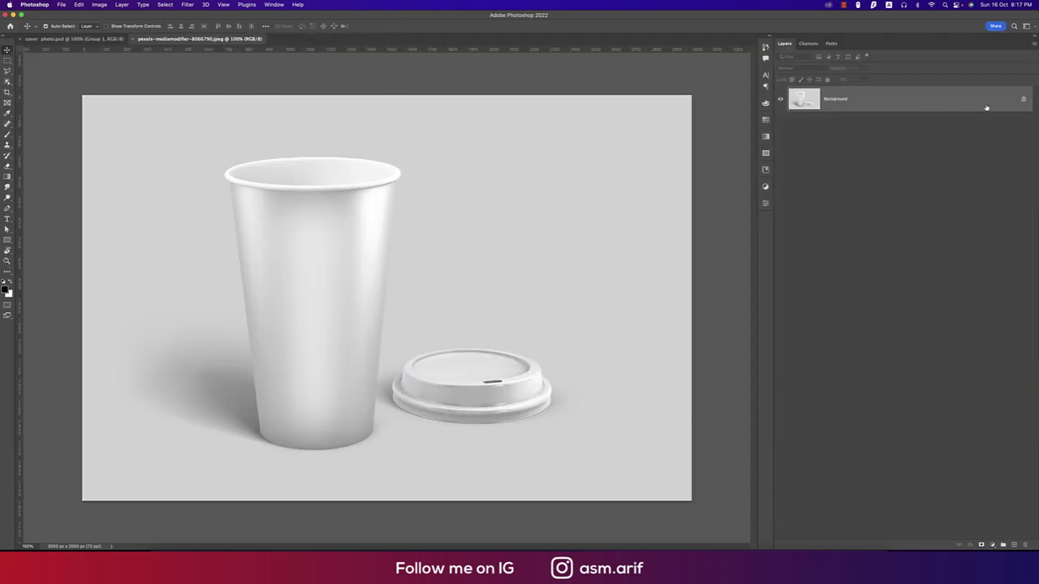
Step: Duplicate the background photo into a new layer named bg
key(ctrl+j)
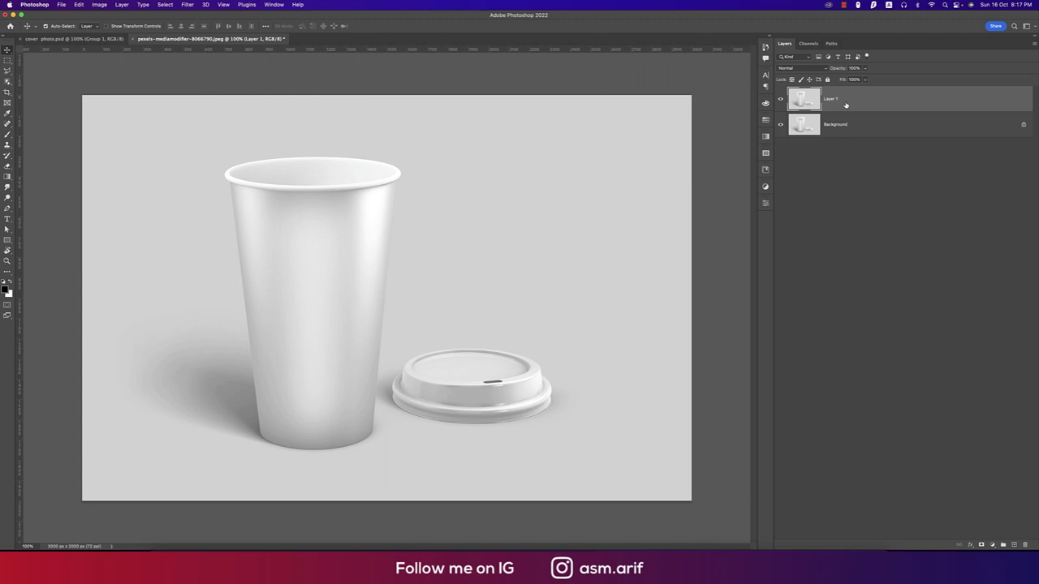
text(B)
key(Return)
Step: Trace a Pen-tool path with anchors around the cup body's rim and edges
scroll(230, 199, up, 5)
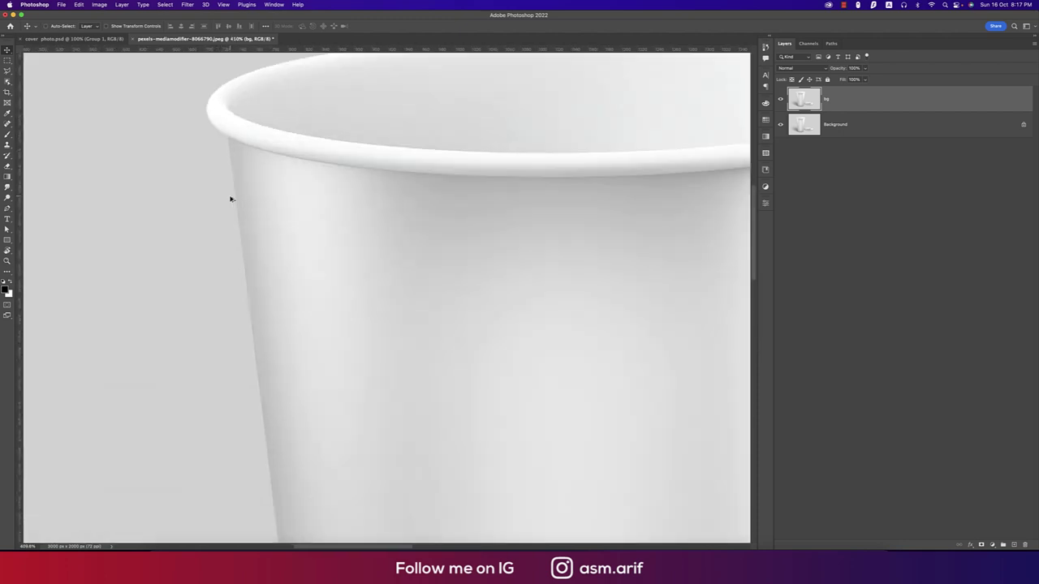
key(p)
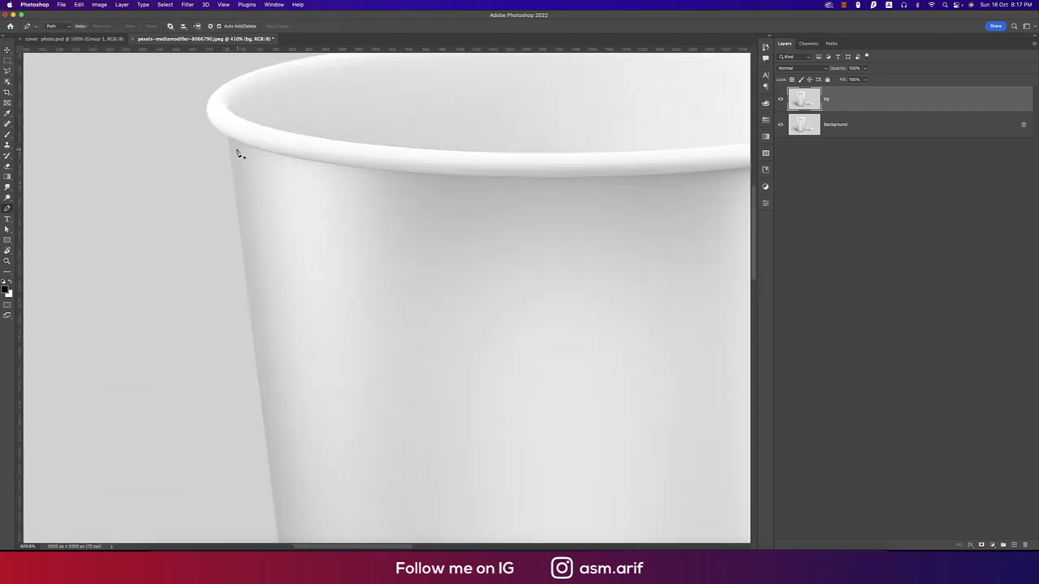
click(229, 139)
scroll(211, 253, right, 5)
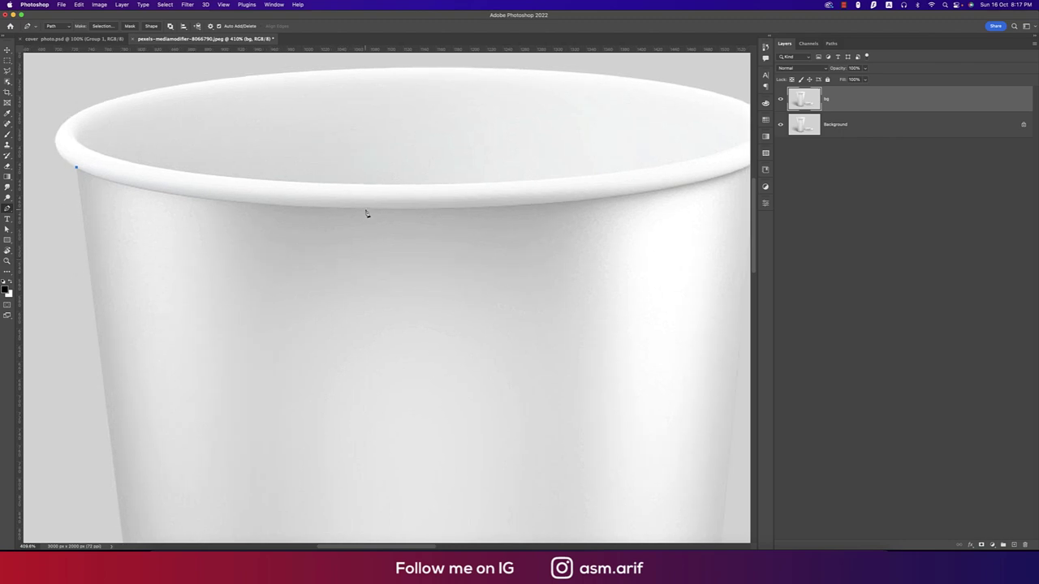
drag(365, 209, 639, 217)
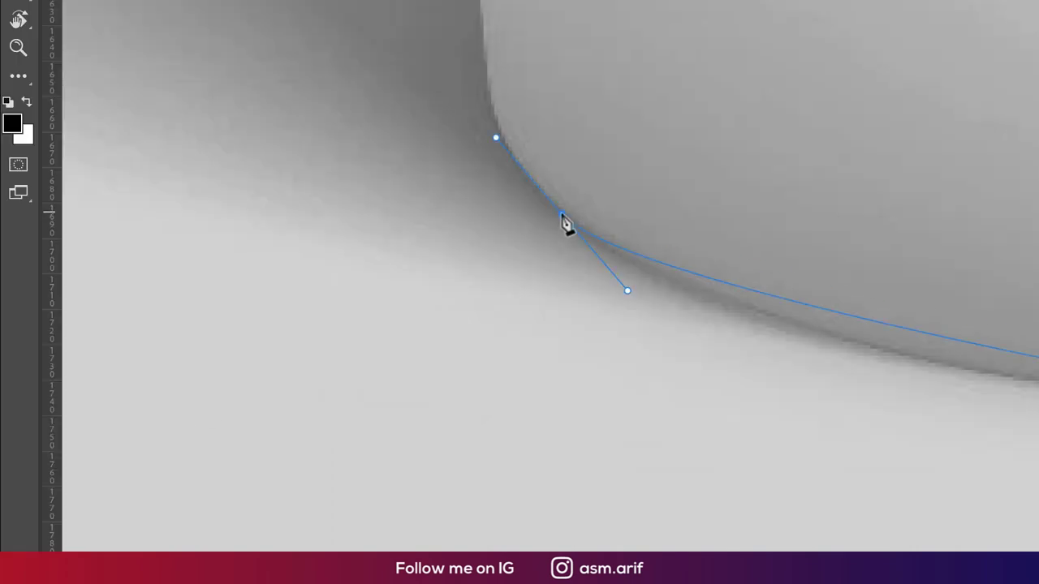
click(485, 294)
click(664, 229)
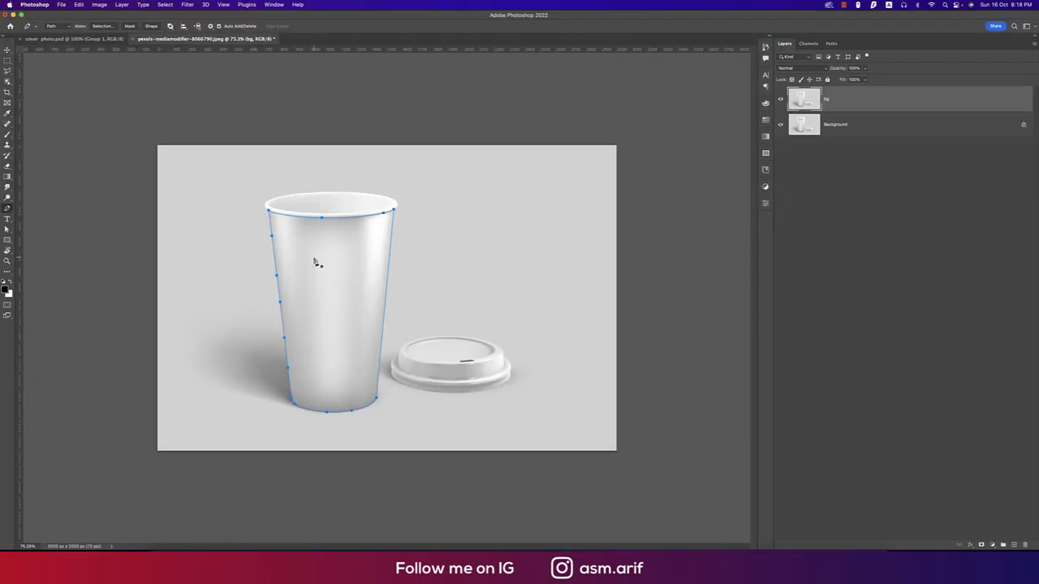
Step: Turn the cup path into a selection and copy it onto a new Layer 1
right_click(332, 250)
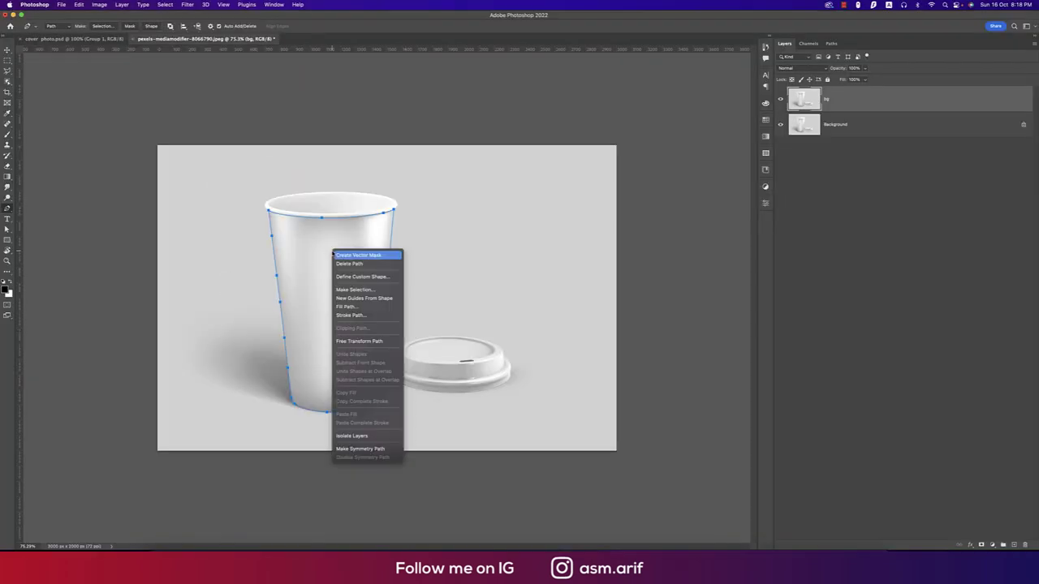
click(353, 290)
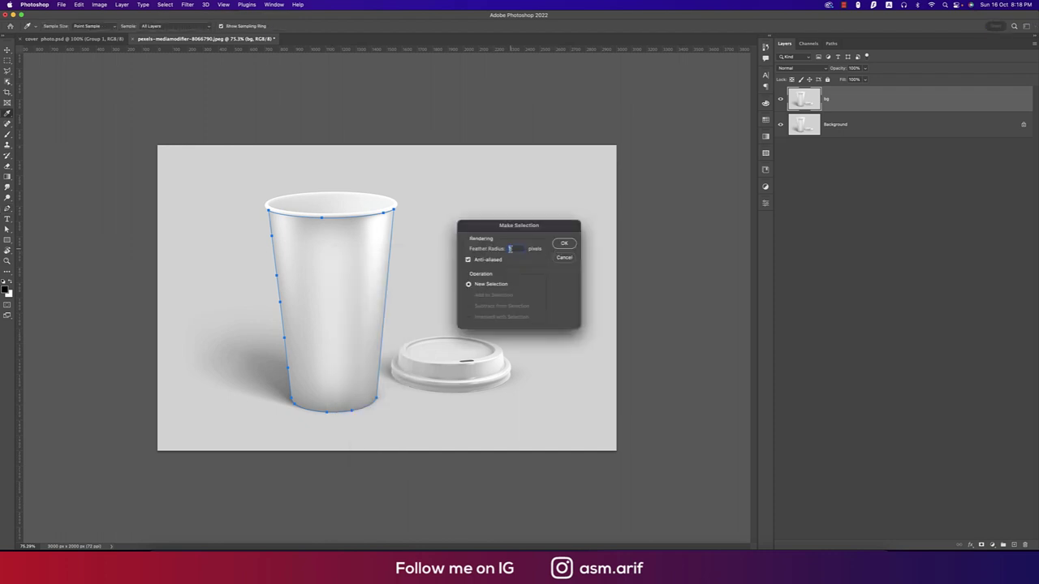
click(562, 244)
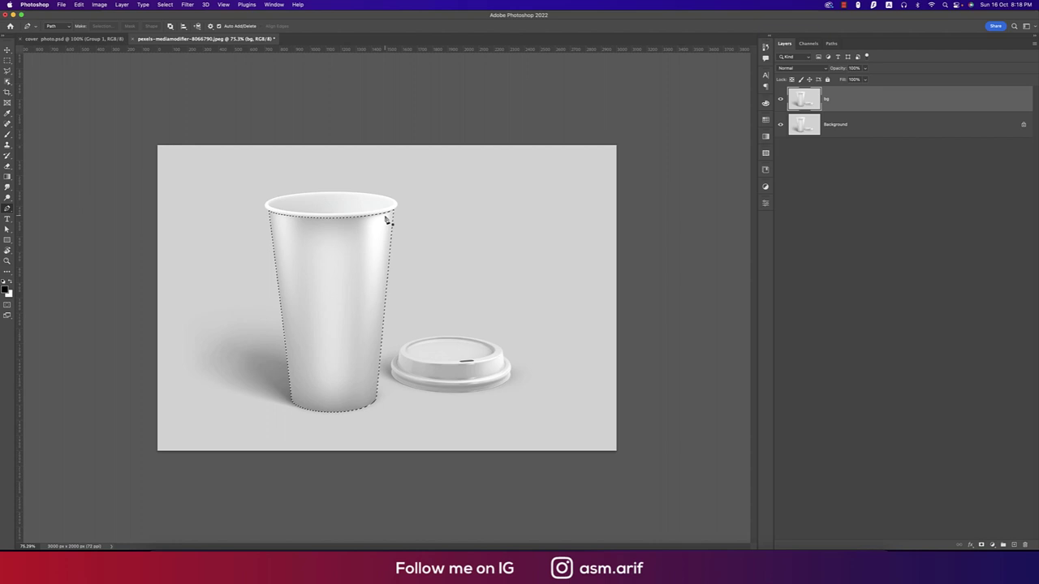
key(ctrl+j)
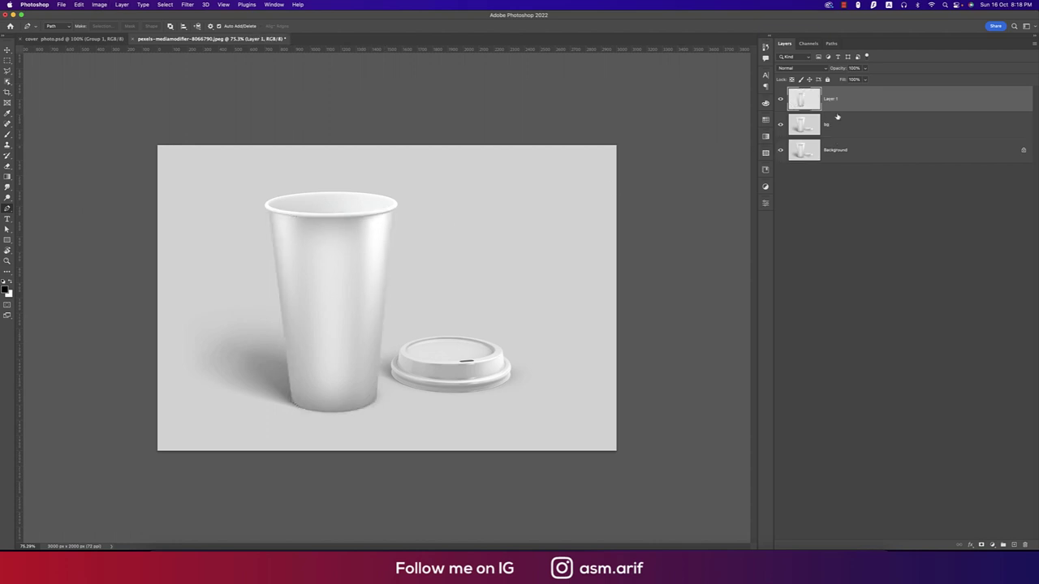
Step: Hide bg and Background to check the cutout, then show them again
click(780, 124)
click(780, 151)
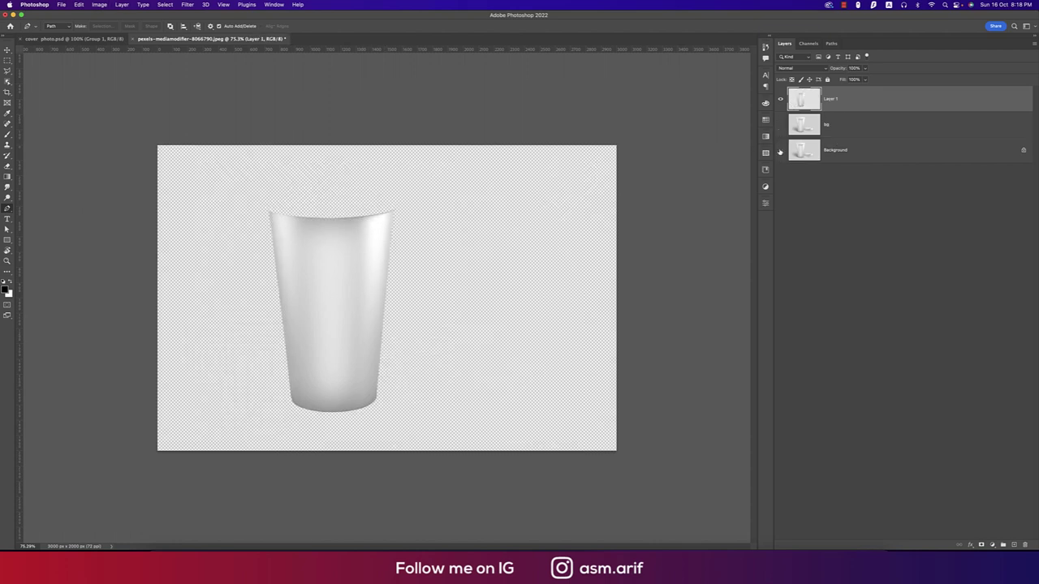
click(780, 150)
click(780, 125)
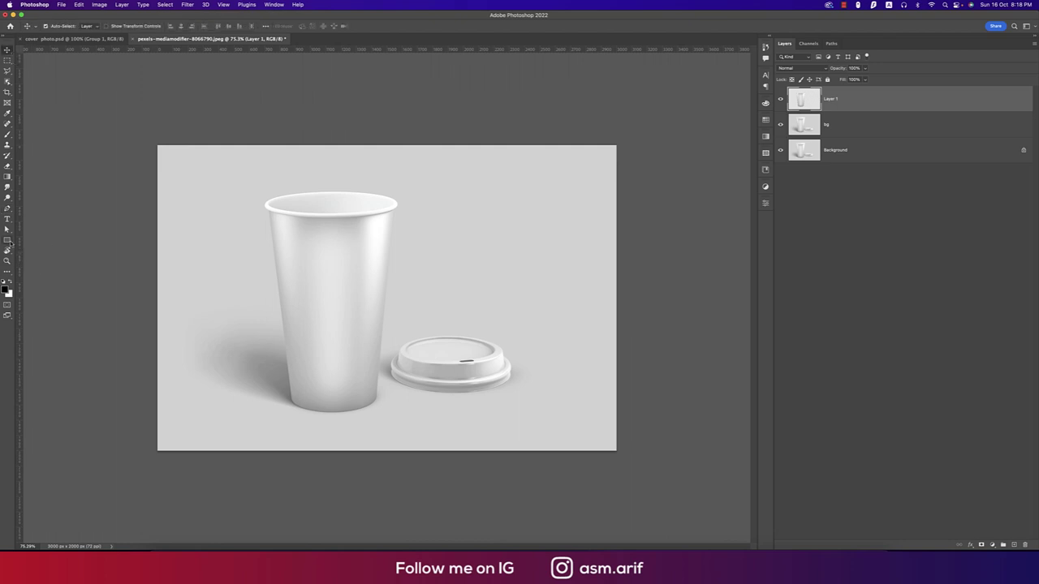
Step: Draw a square-cornered rectangle (corner radius 0) covering the cup body
click(8, 240)
right_click(13, 244)
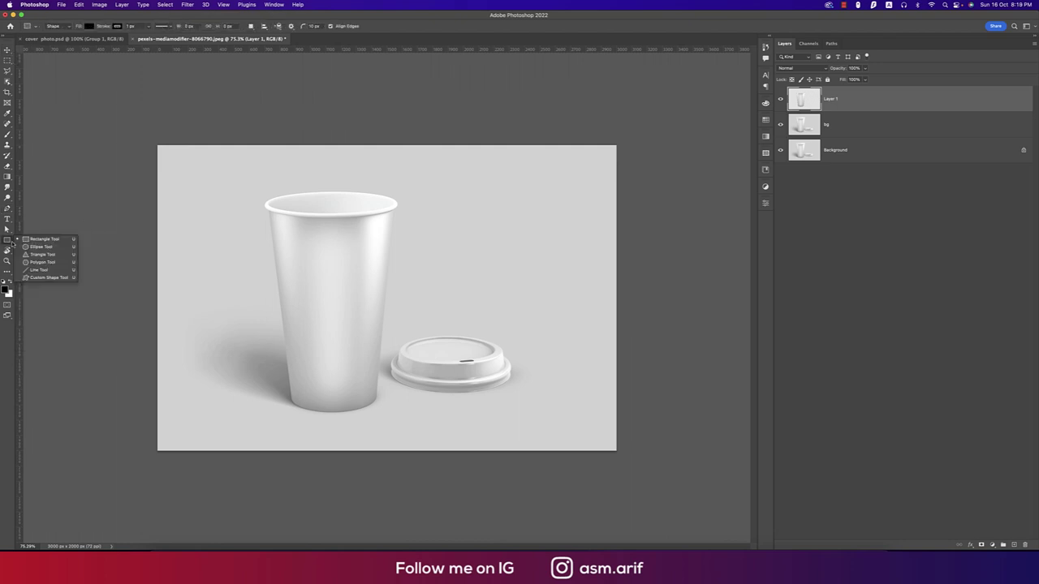
click(36, 242)
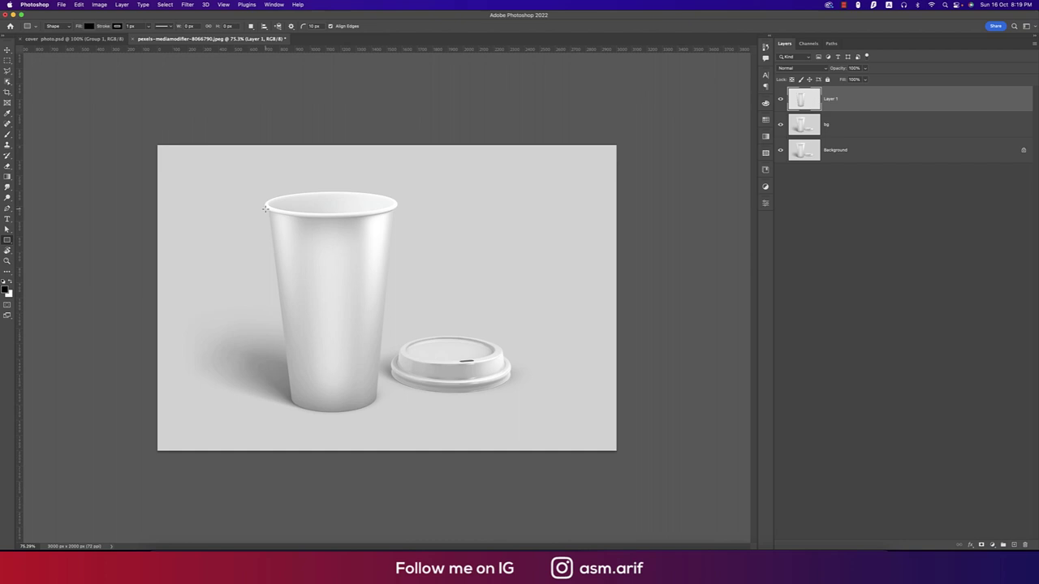
drag(266, 209, 390, 412)
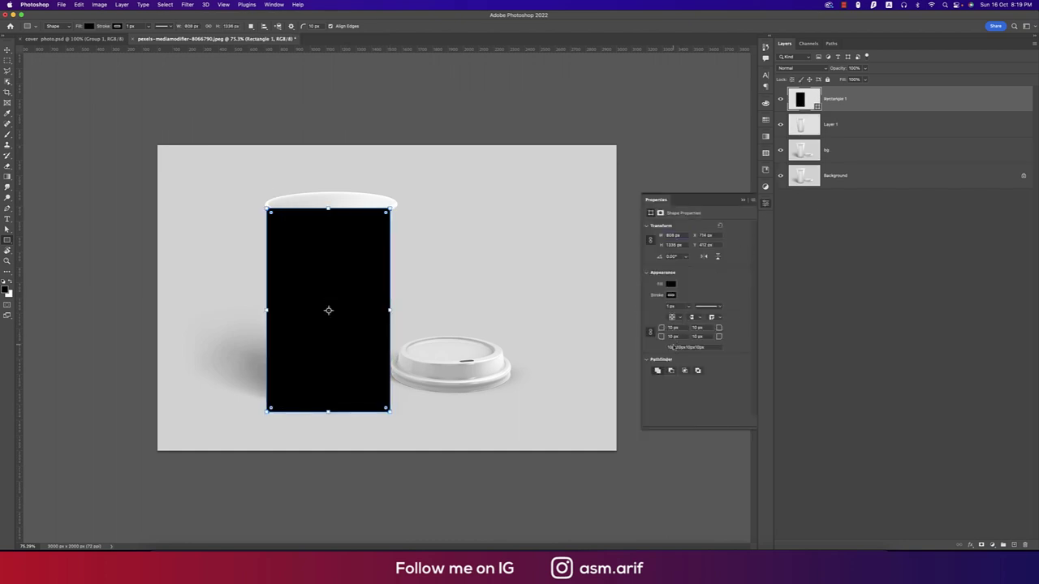
click(680, 328)
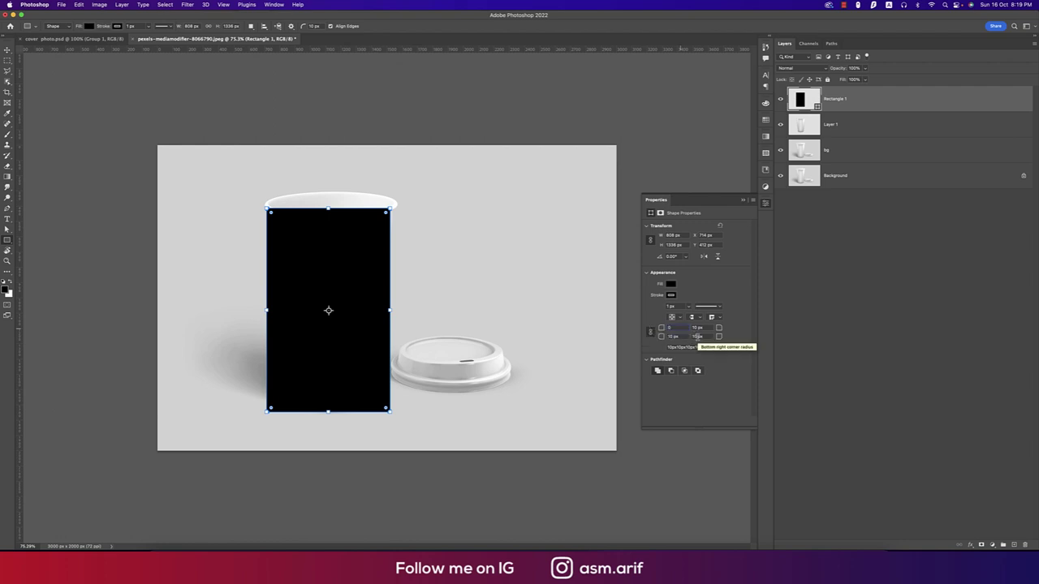
text(0)
key(Return)
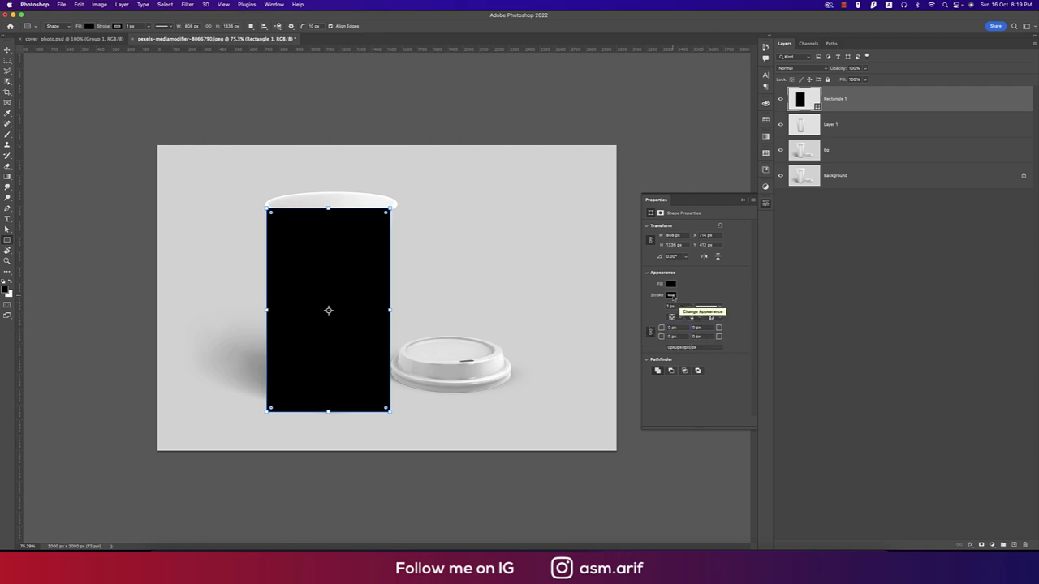
Step: Give the rectangle a coral red fill and deselect it with the Move tool
click(671, 295)
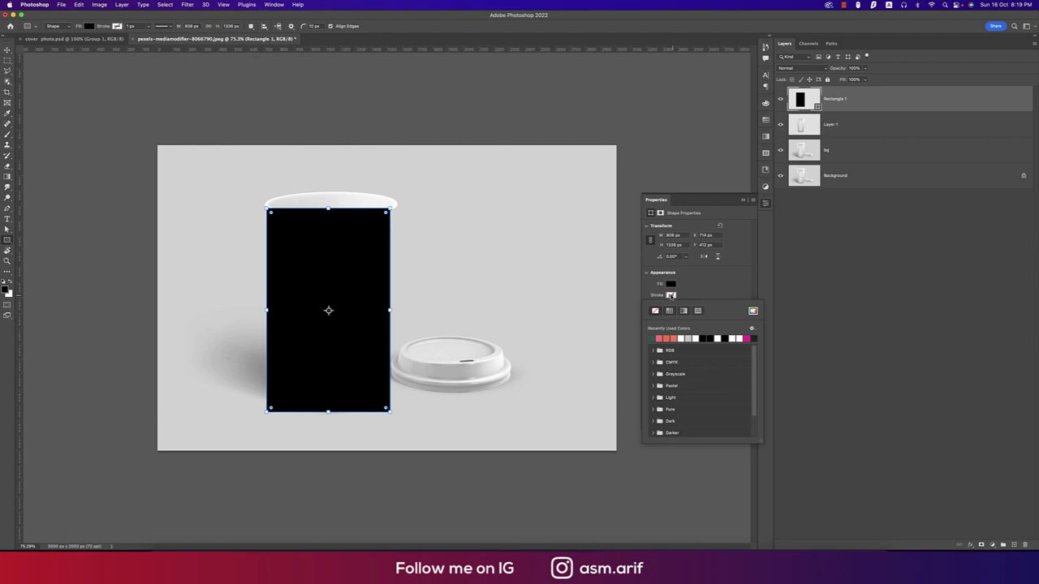
click(693, 288)
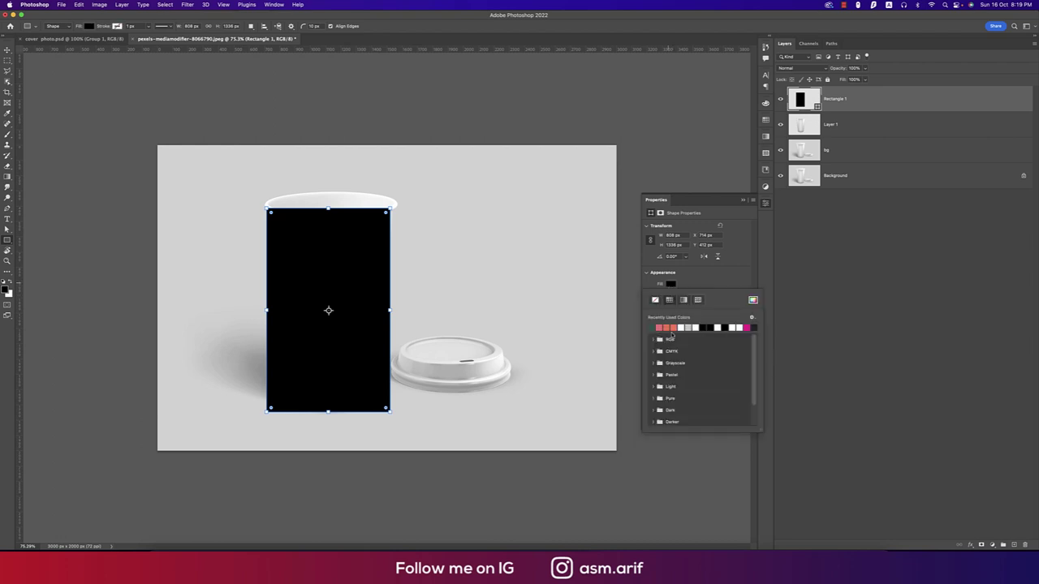
click(672, 328)
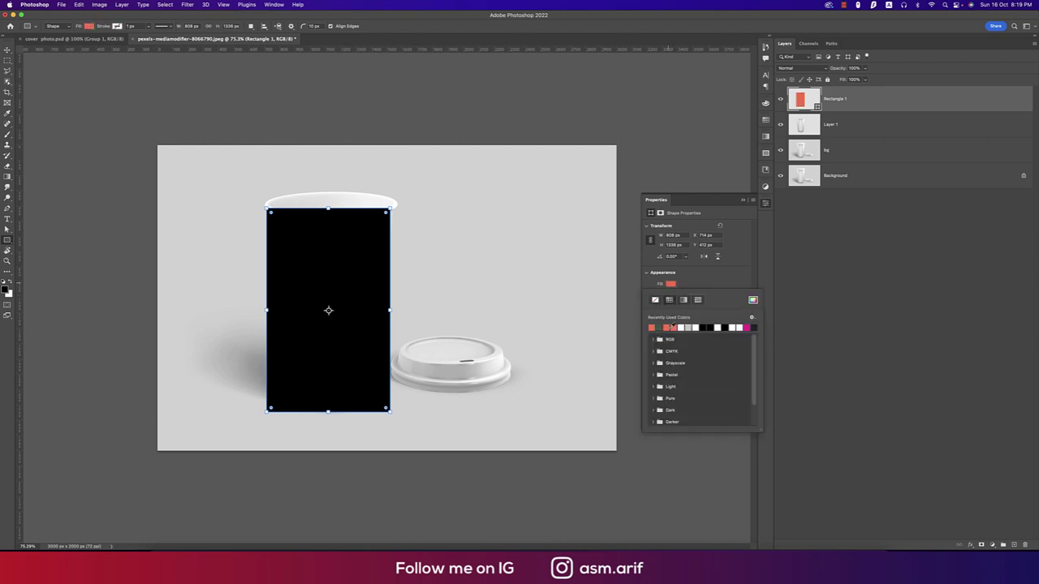
click(742, 202)
click(8, 50)
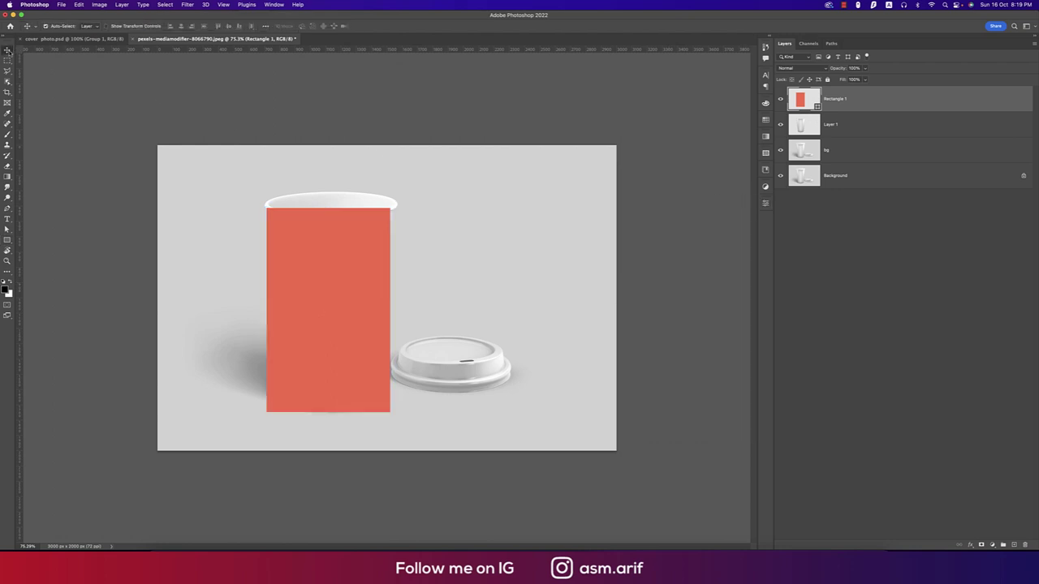
click(86, 149)
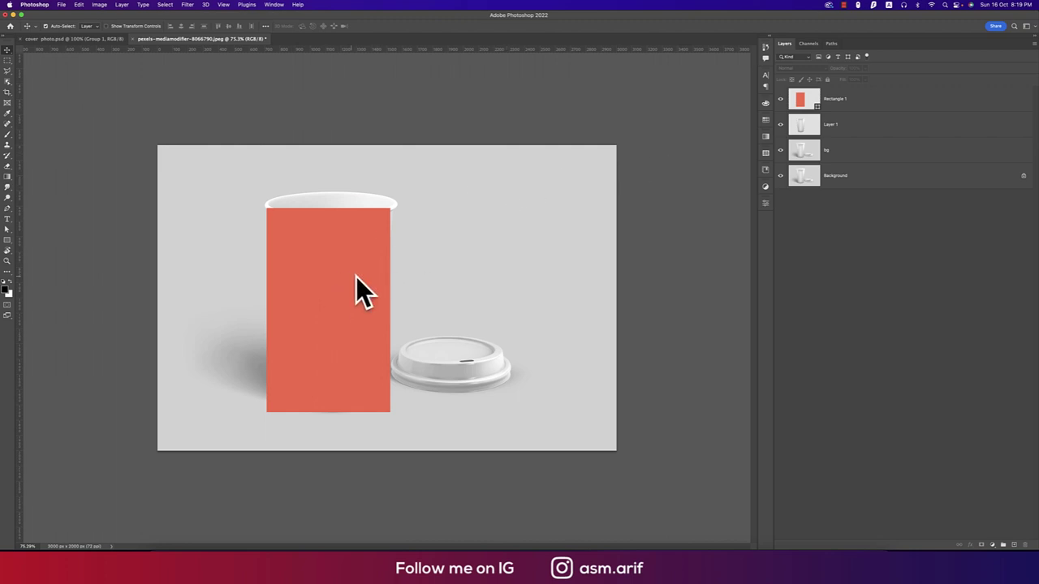
Step: Rename the Rectangle 1 layer to 'mock' and convert it to a smart object
click(837, 101)
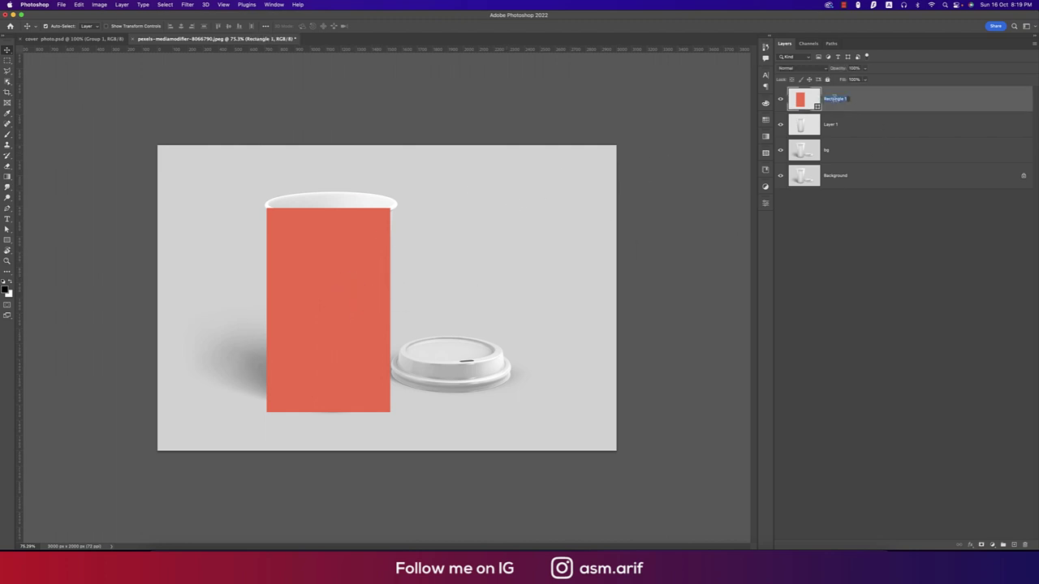
text(mock)
right_click(876, 97)
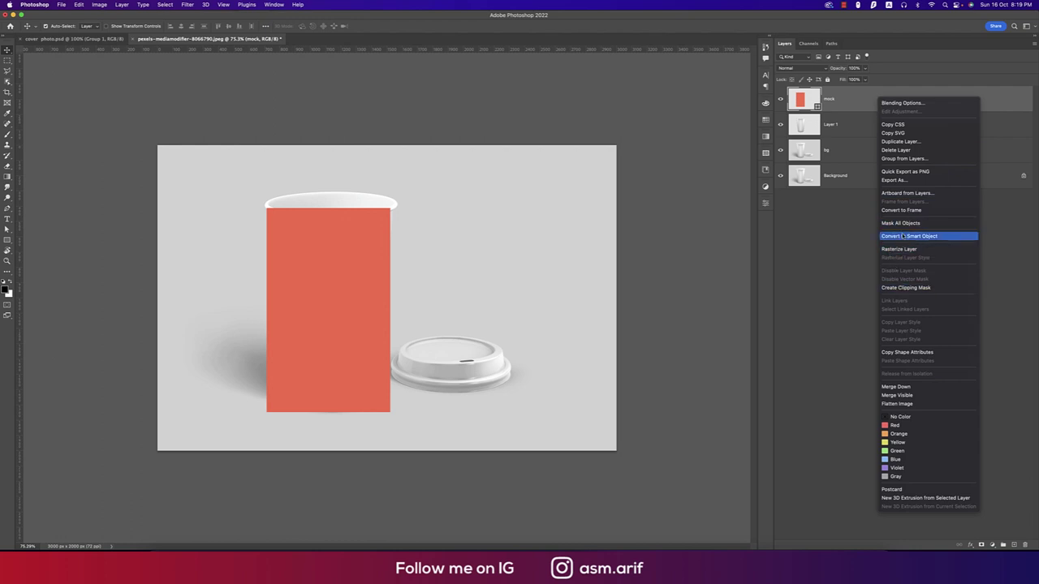
click(903, 236)
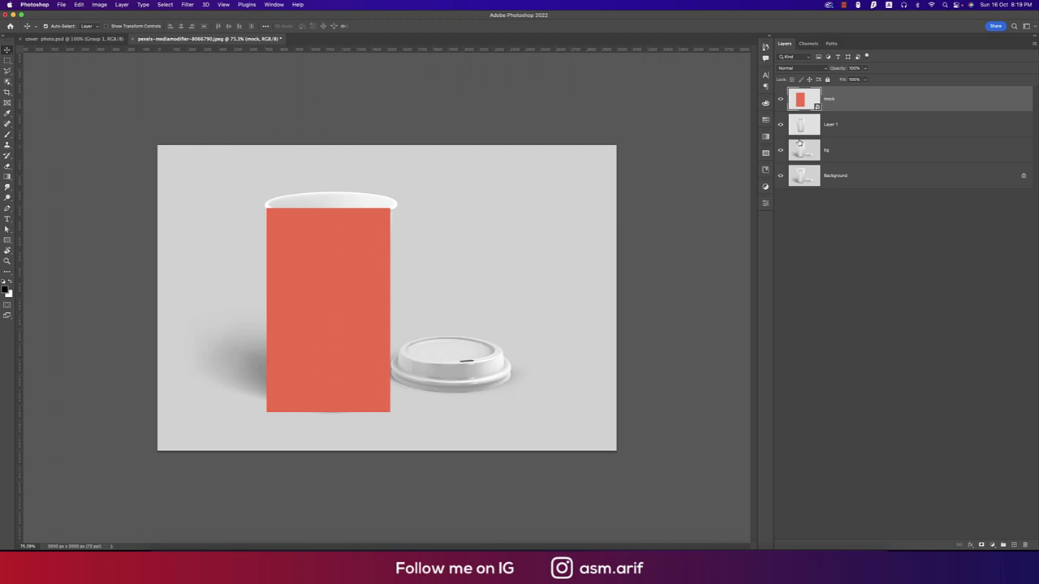
Step: Open the mock smart object and place placeholder text on the coral panel
double_click(817, 104)
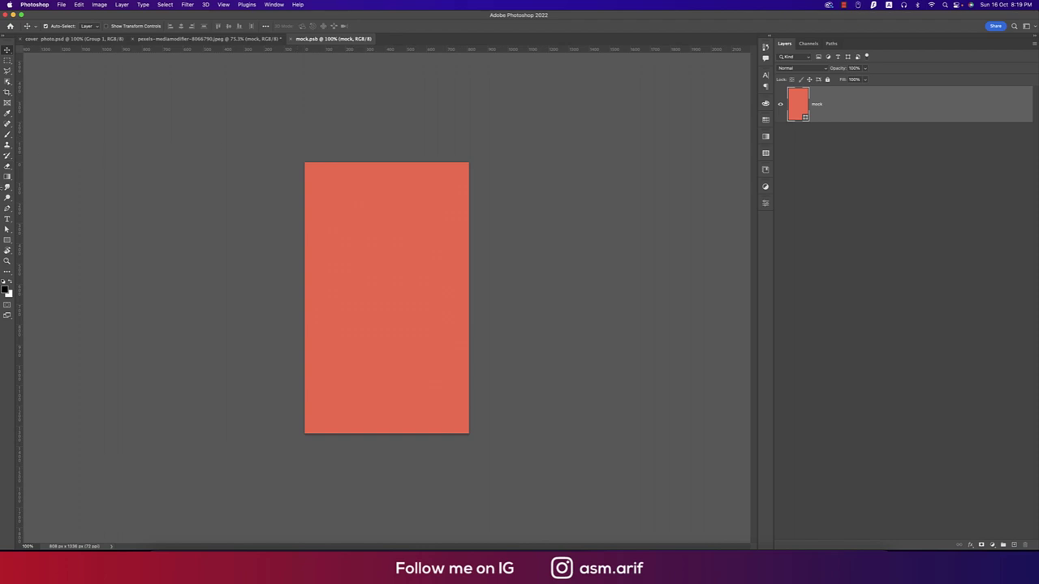
click(7, 219)
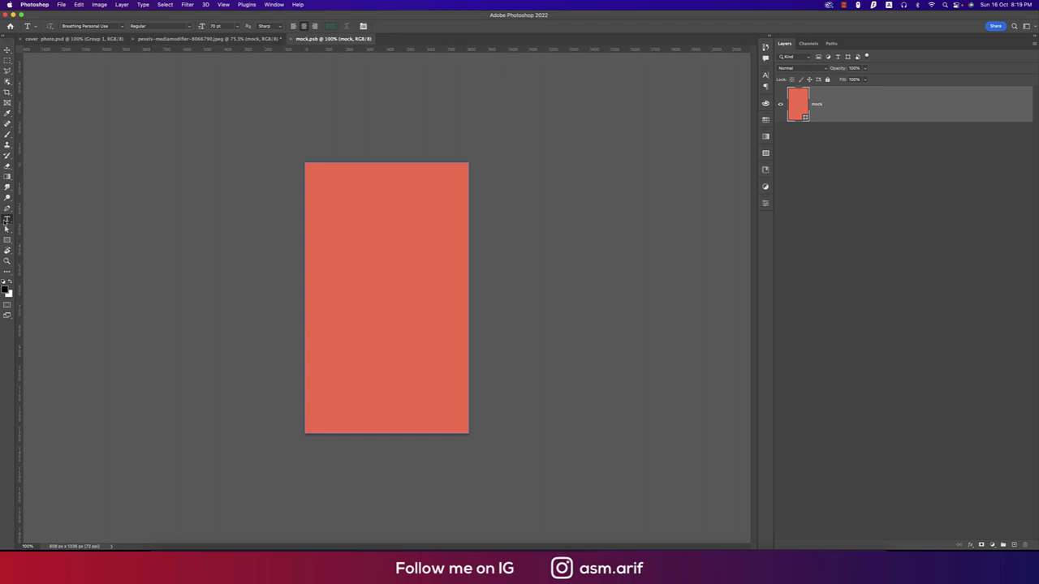
click(356, 283)
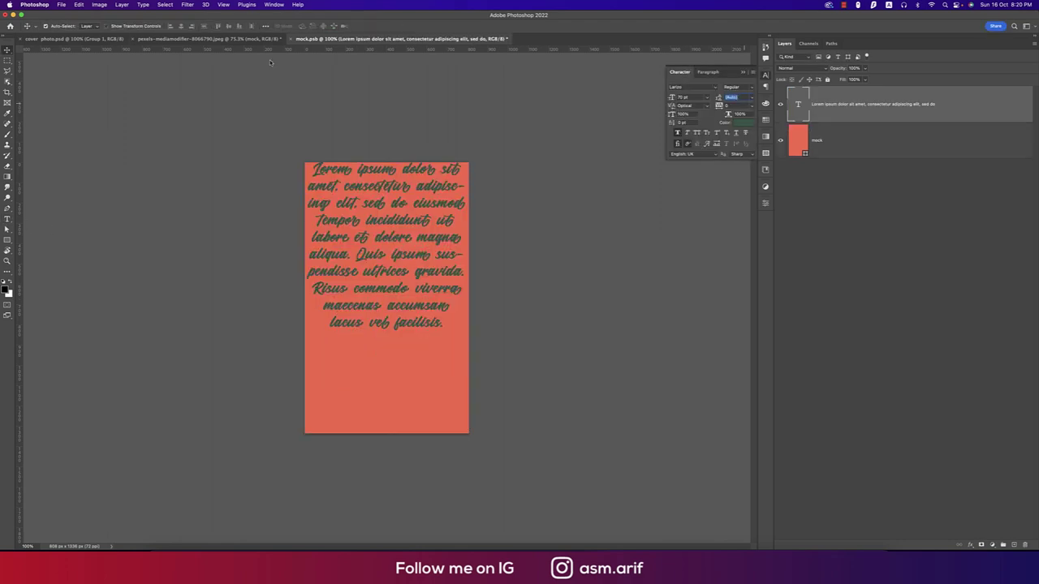
Step: Make the text white, centre it lower on the panel, and save the smart object
click(740, 123)
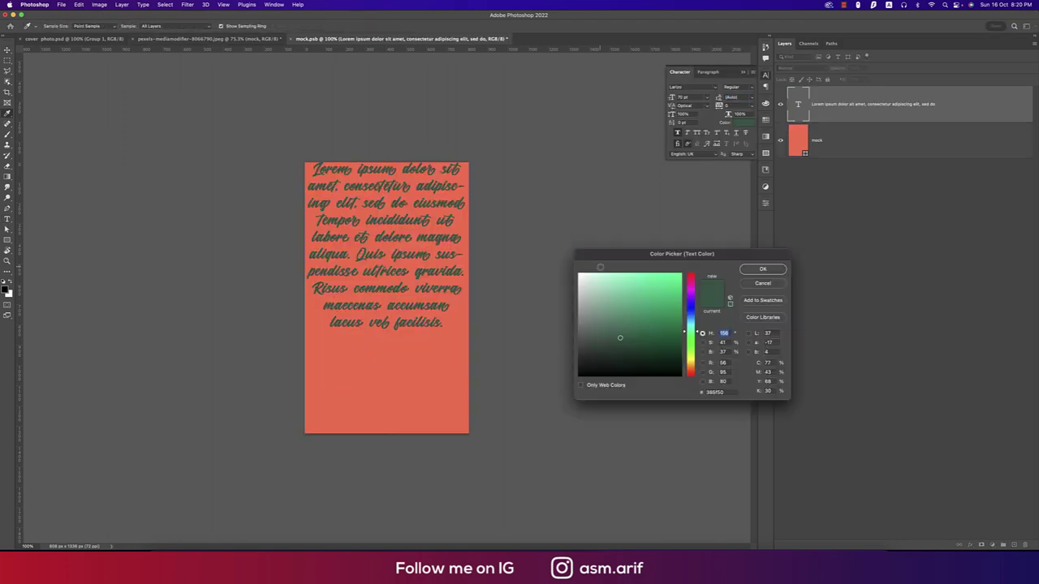
drag(600, 267, 551, 253)
click(764, 269)
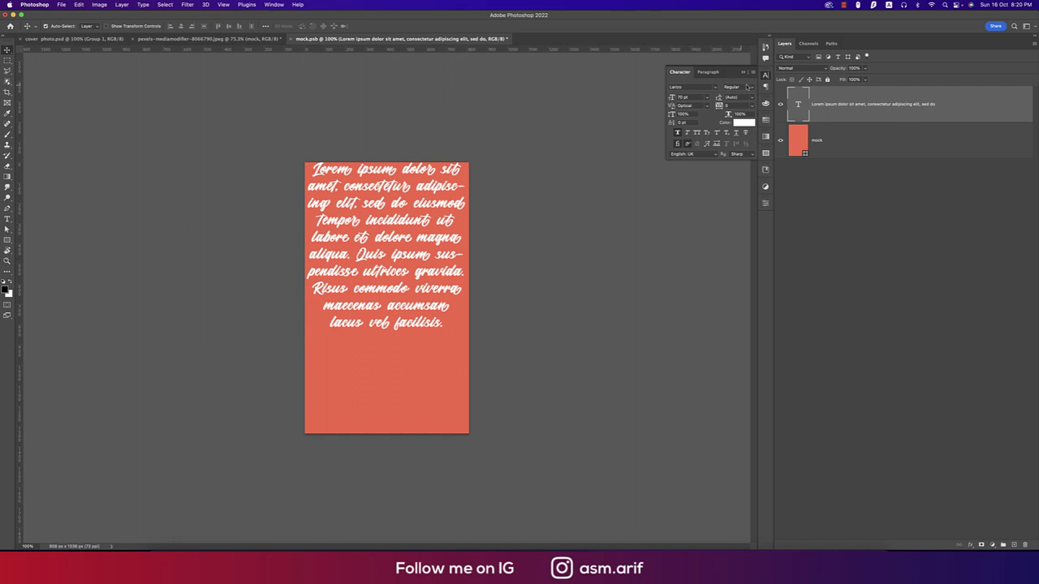
click(743, 73)
drag(438, 240, 438, 302)
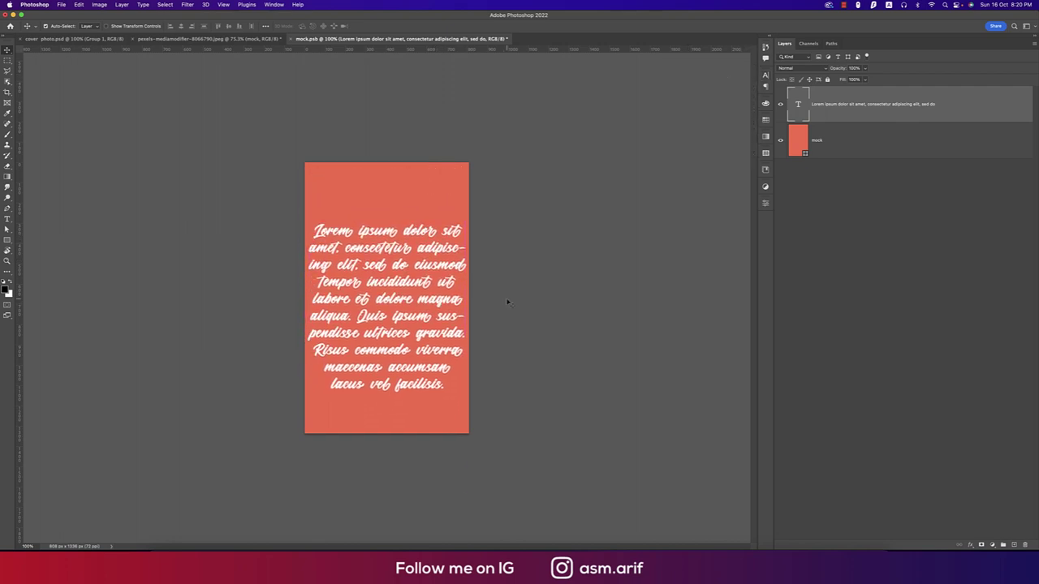
key(cmd+s)
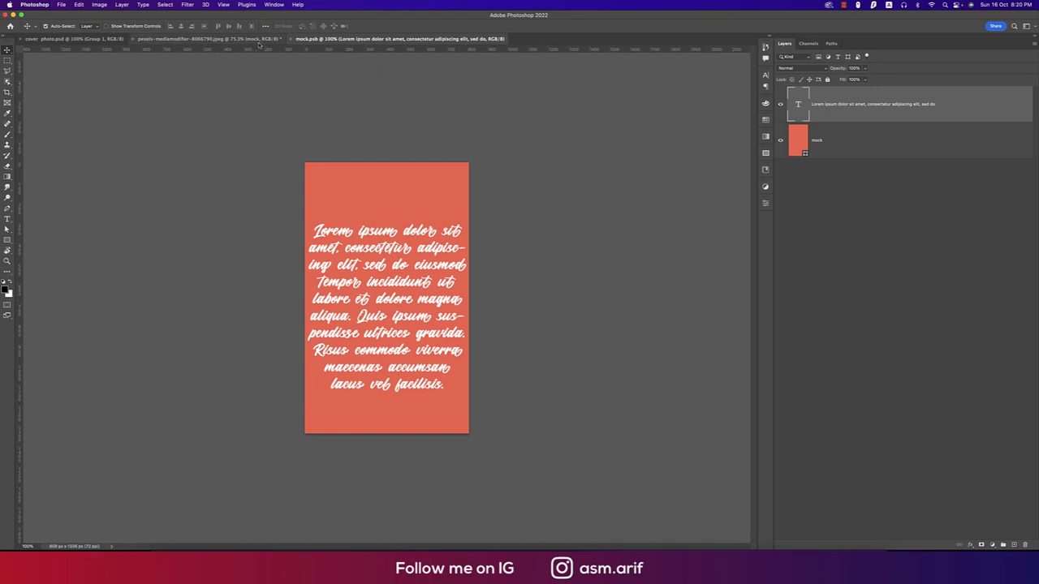
Step: Set the mock layer's opacity to 60% on the cup photo
click(209, 38)
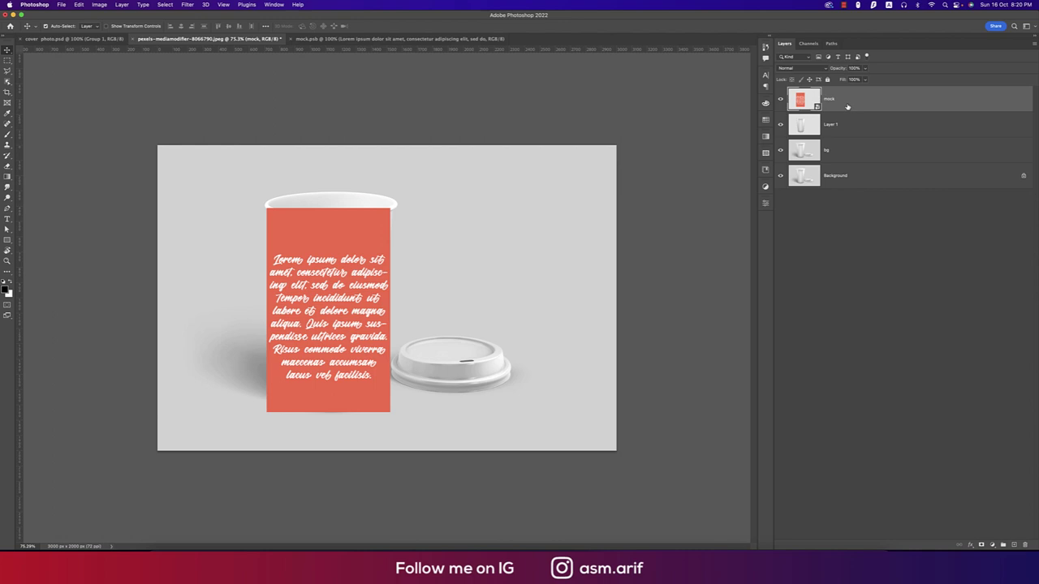
drag(841, 70, 830, 72)
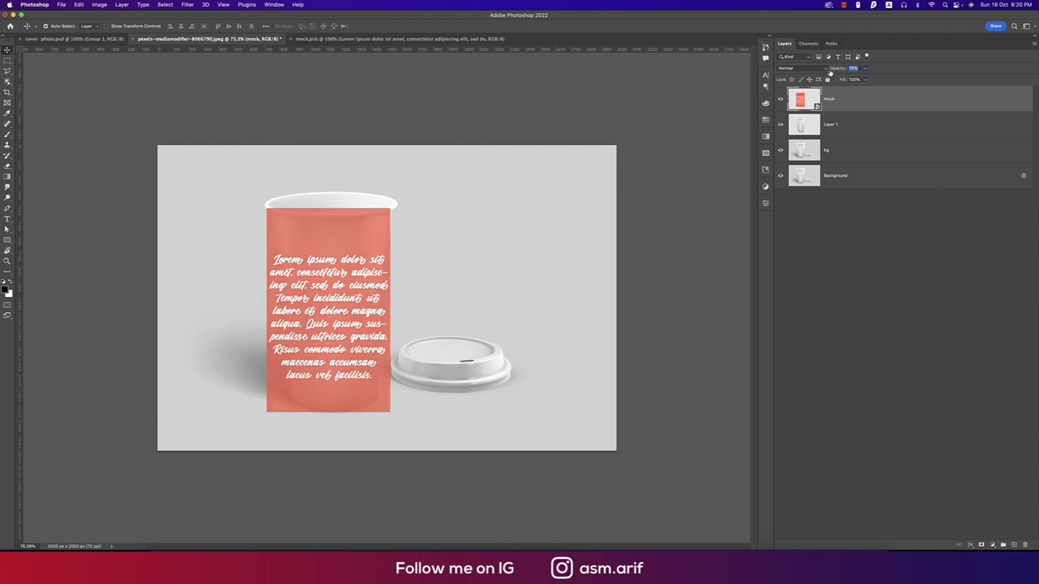
text(60)
key(Return)
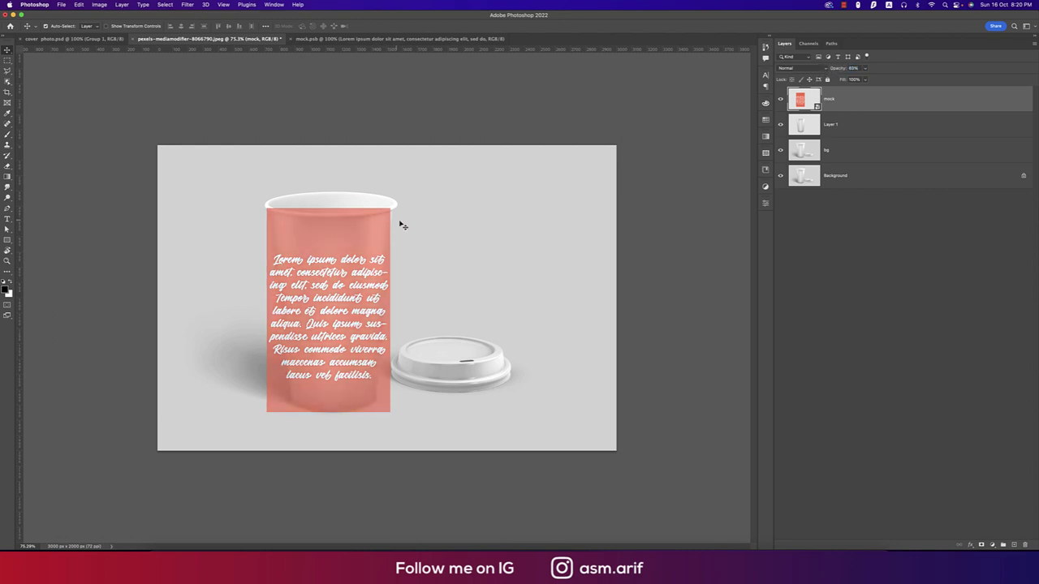
Step: Start a Warp transform on mock, keeping the default grid and custom warp preset
key(ctrl+t)
right_click(363, 235)
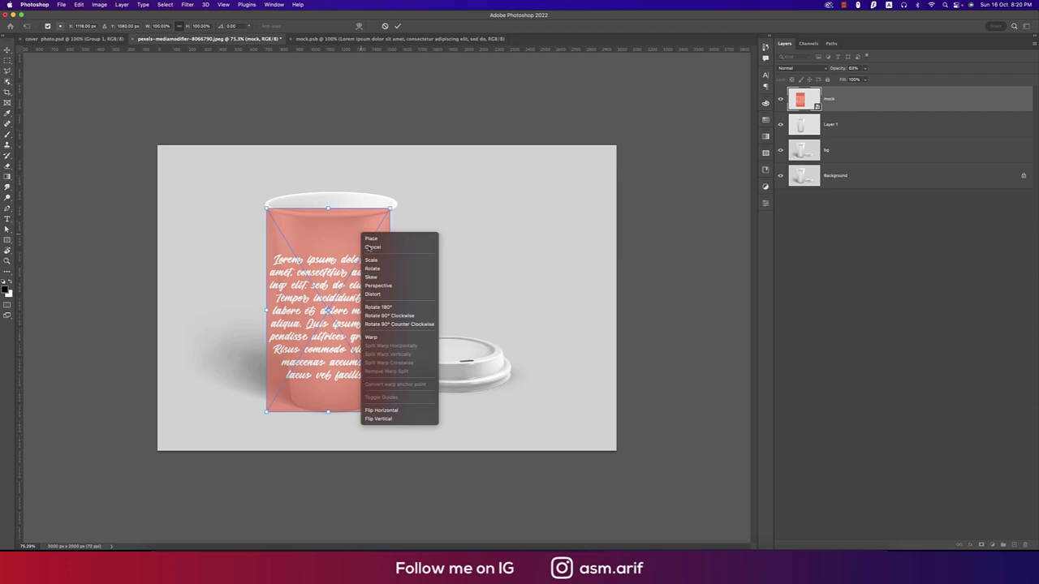
click(371, 338)
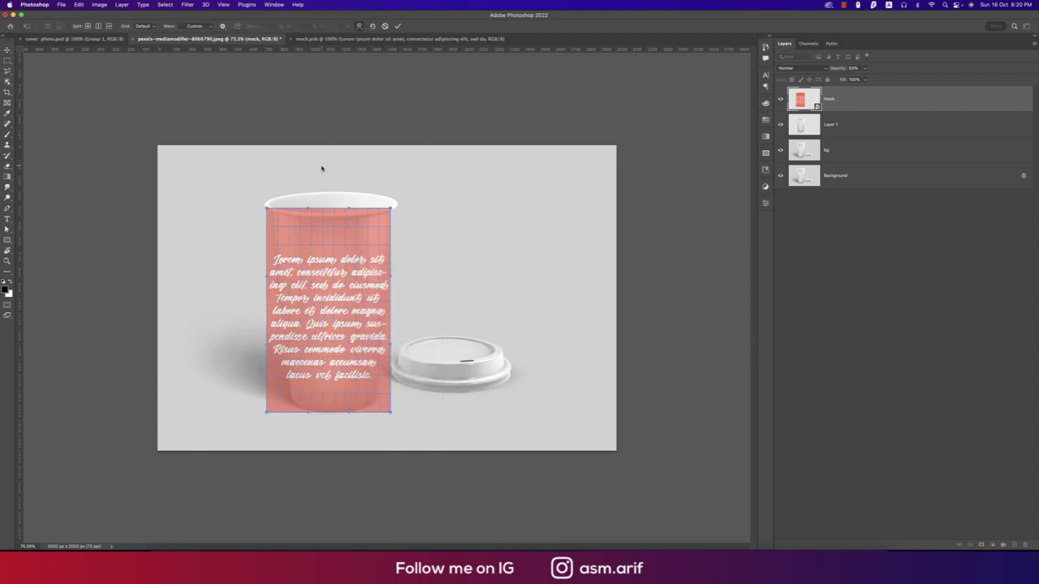
click(223, 27)
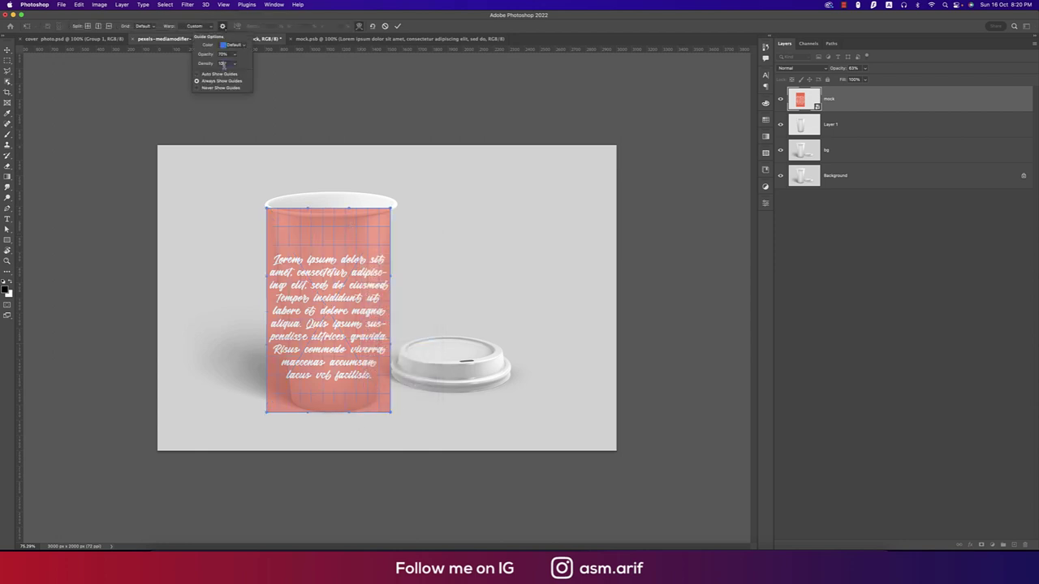
text(8)
text(6)
click(156, 26)
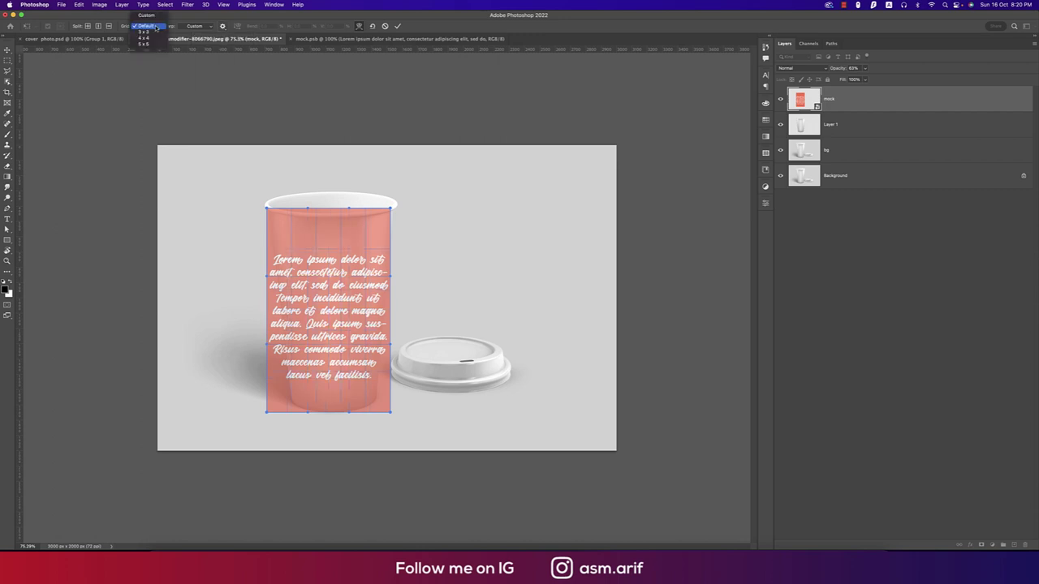
click(155, 27)
click(210, 27)
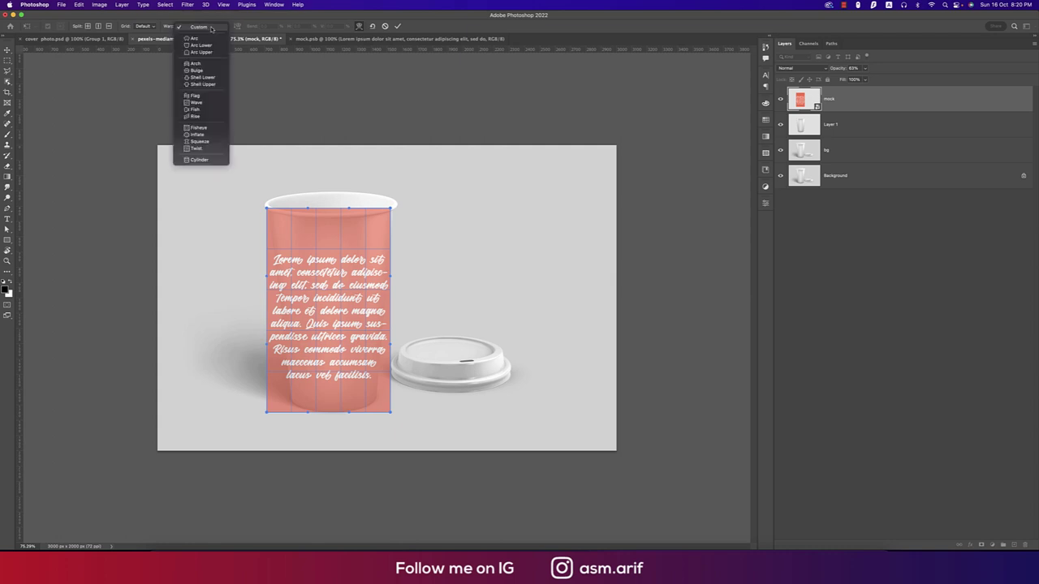
click(212, 28)
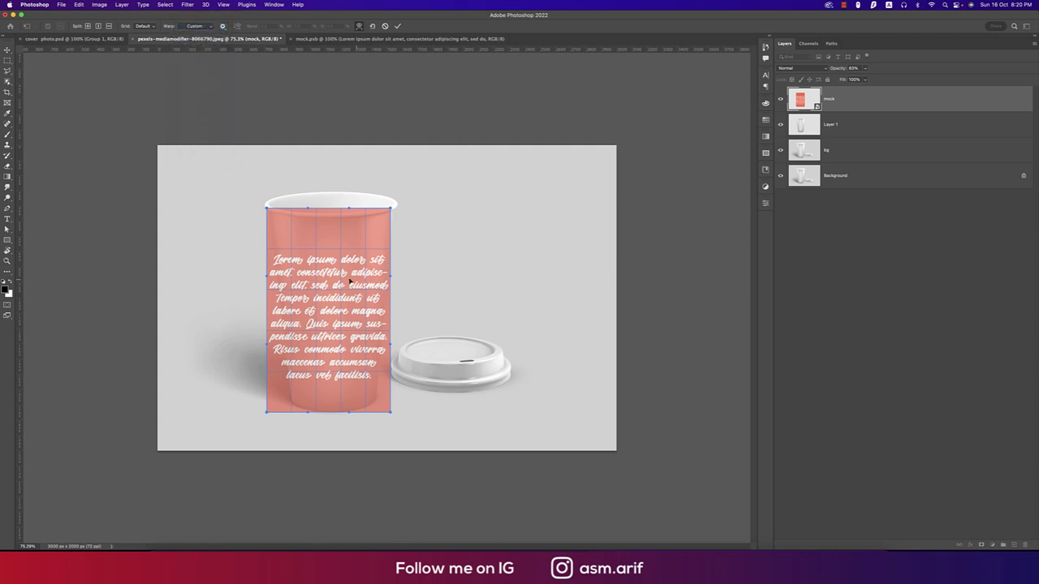
Step: Warp the design's top corners and top edge to follow the cup rim
scroll(350, 282, up, 3)
scroll(318, 239, up, 5)
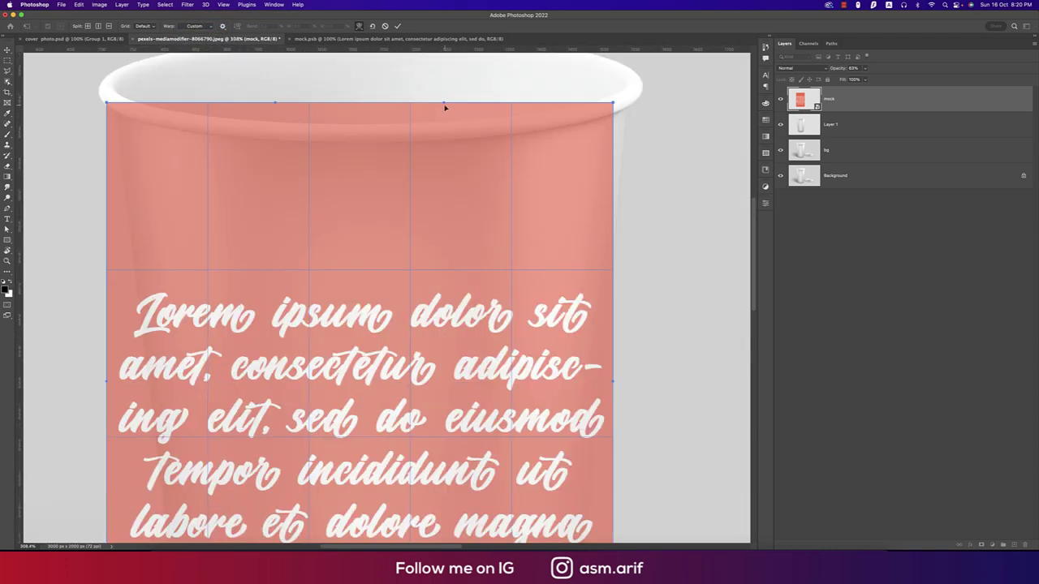
drag(444, 106, 434, 191)
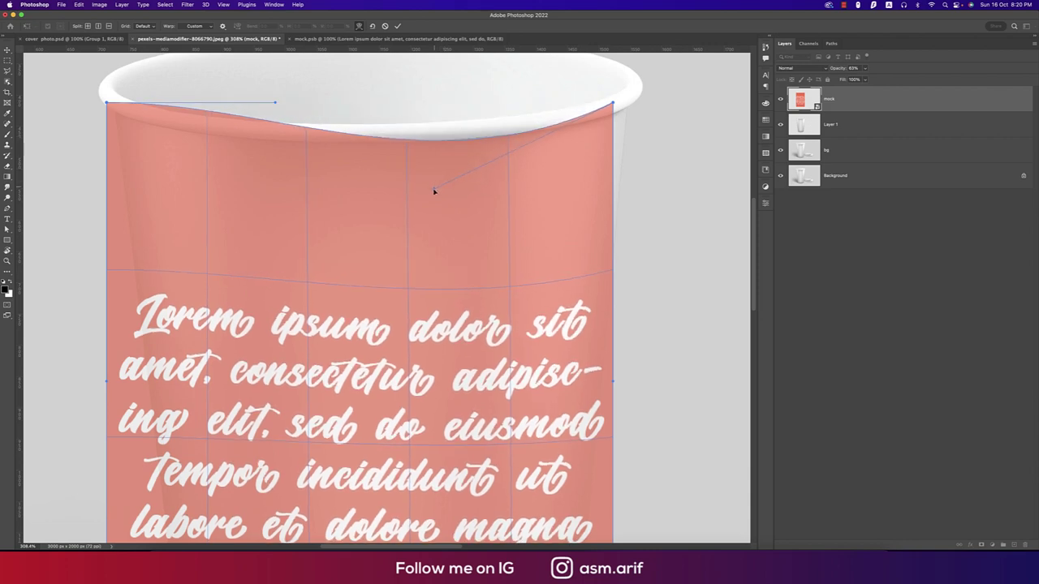
drag(613, 106, 630, 106)
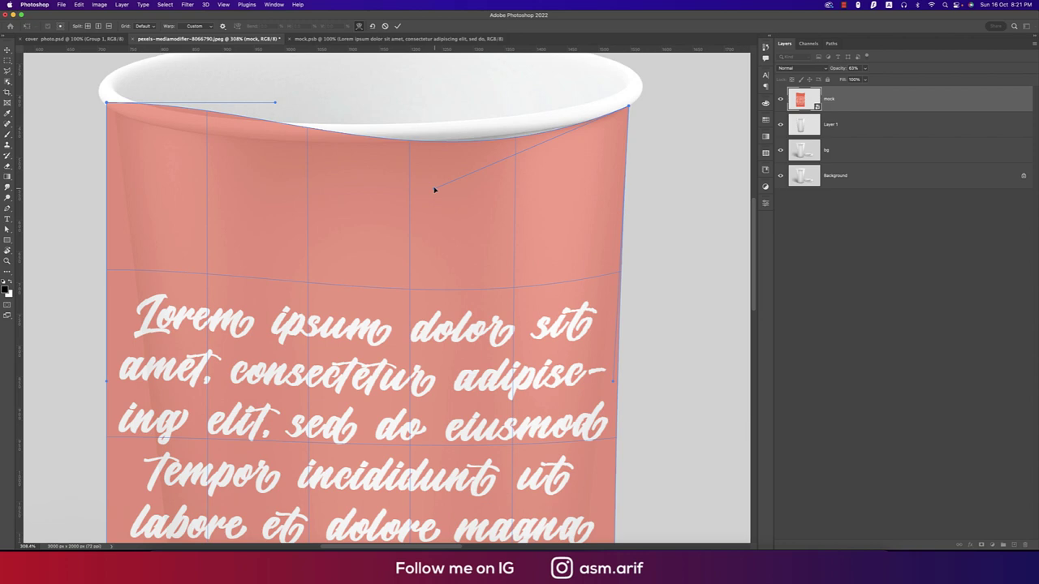
drag(435, 190, 432, 182)
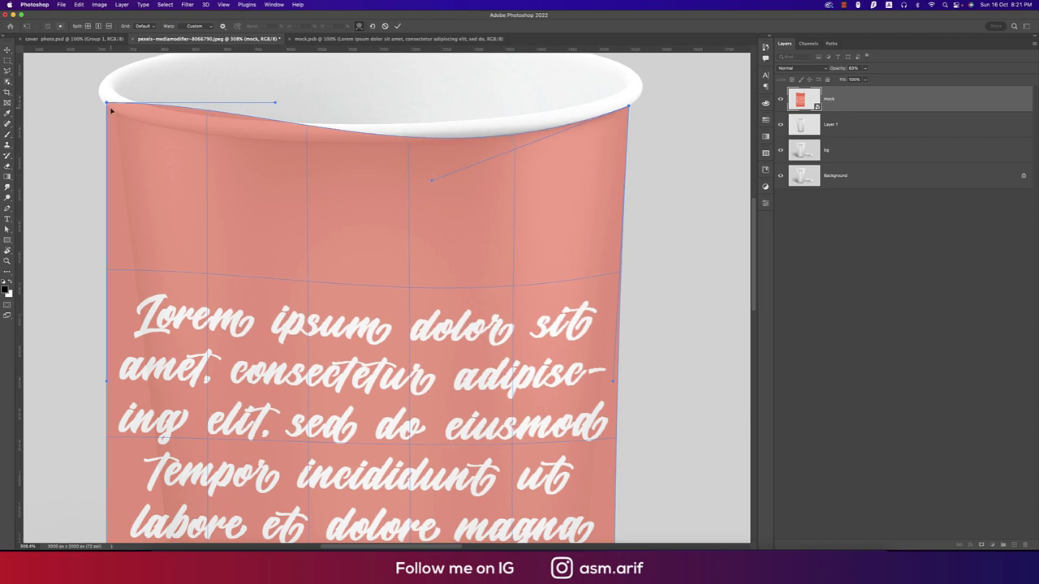
drag(106, 104, 115, 113)
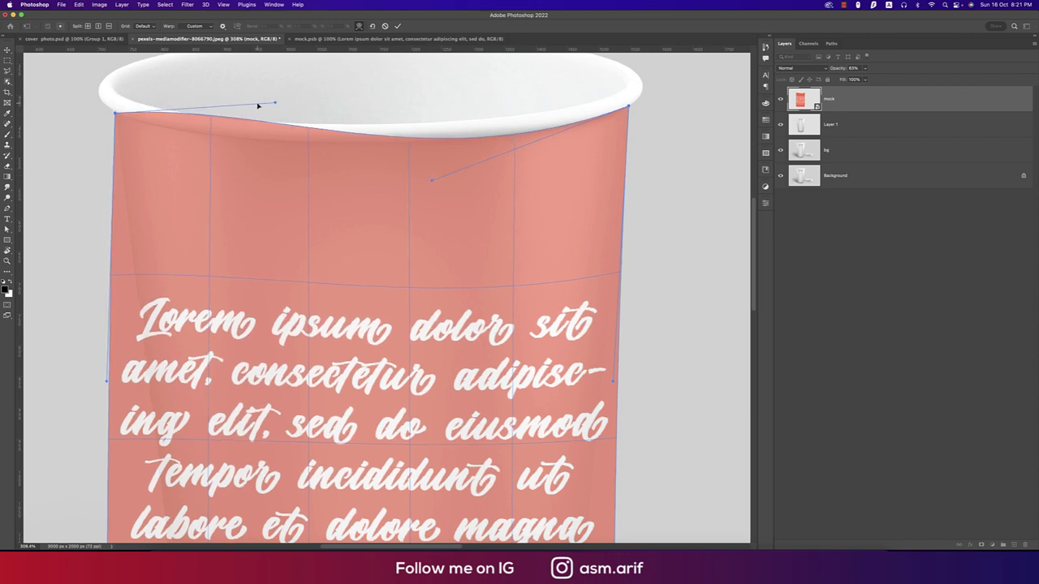
drag(275, 103, 193, 139)
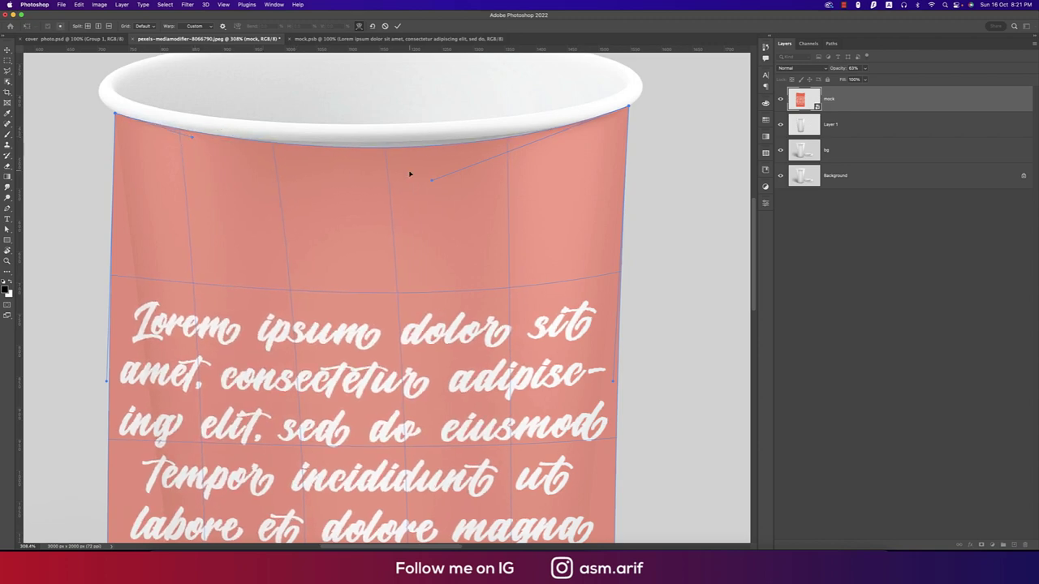
drag(432, 182, 427, 174)
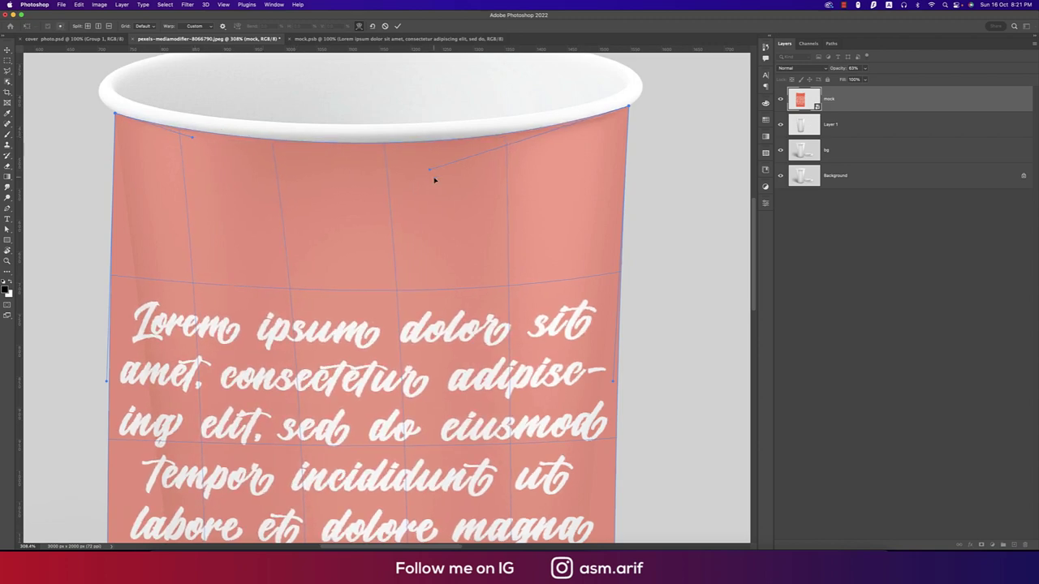
Step: Taper the bottom corners inward and curve the bottom edge along the cup base
key(super+0)
scroll(439, 238, down, 5)
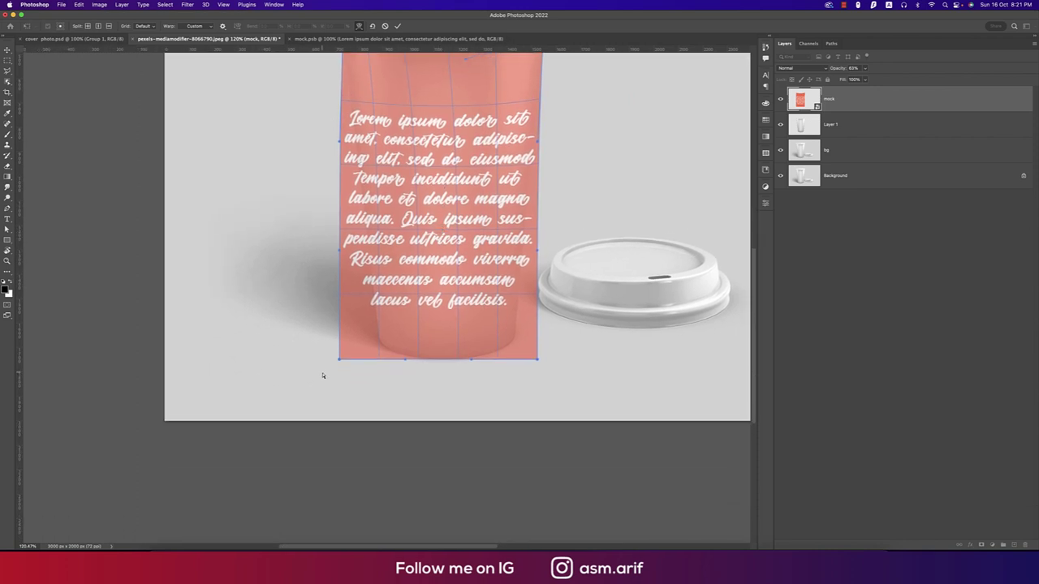
drag(339, 360, 382, 349)
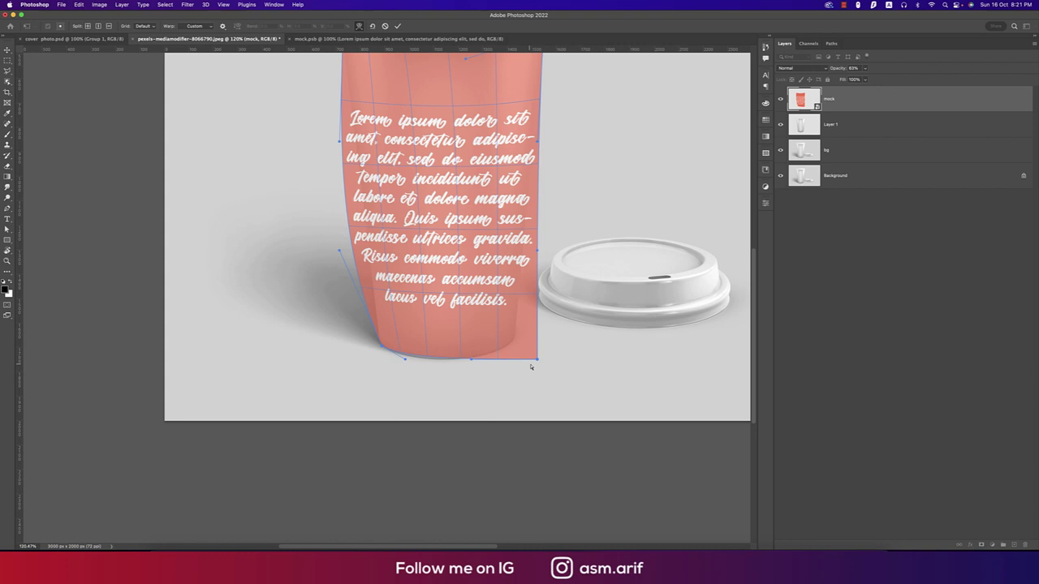
drag(536, 362, 513, 342)
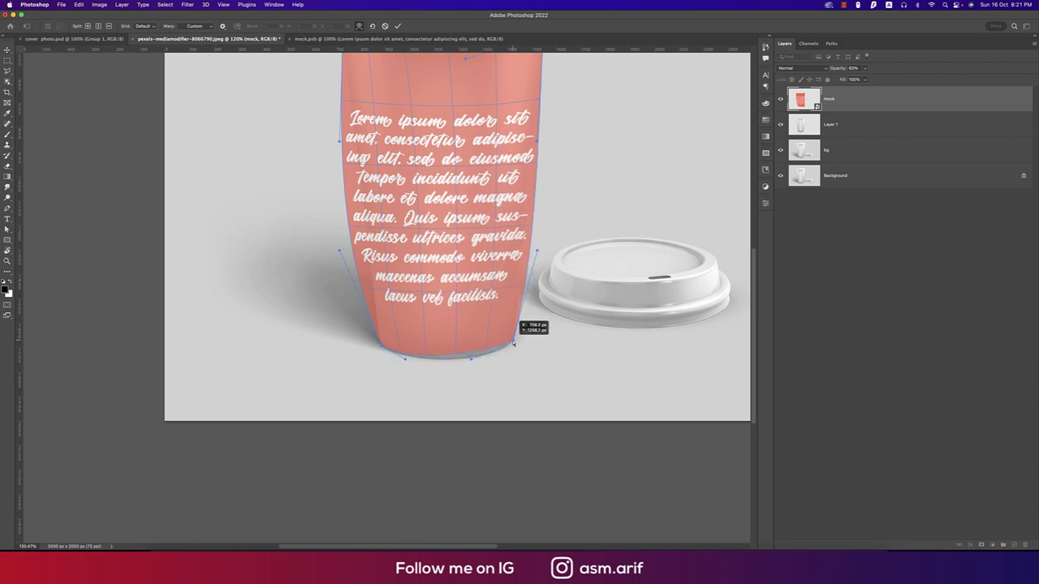
scroll(513, 342, up, 5)
drag(512, 345, 521, 329)
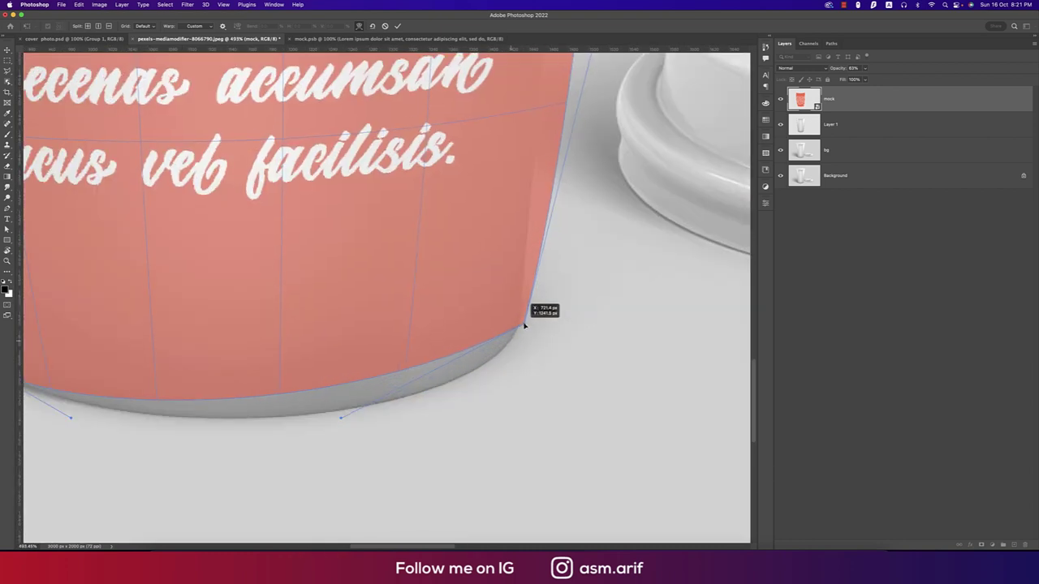
scroll(521, 329, down, 4)
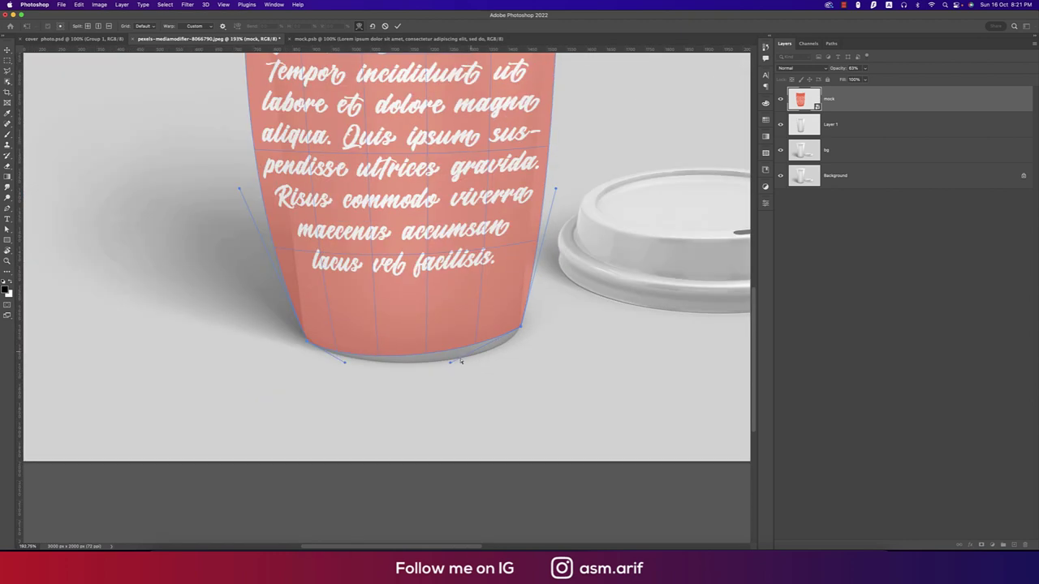
drag(450, 367, 451, 386)
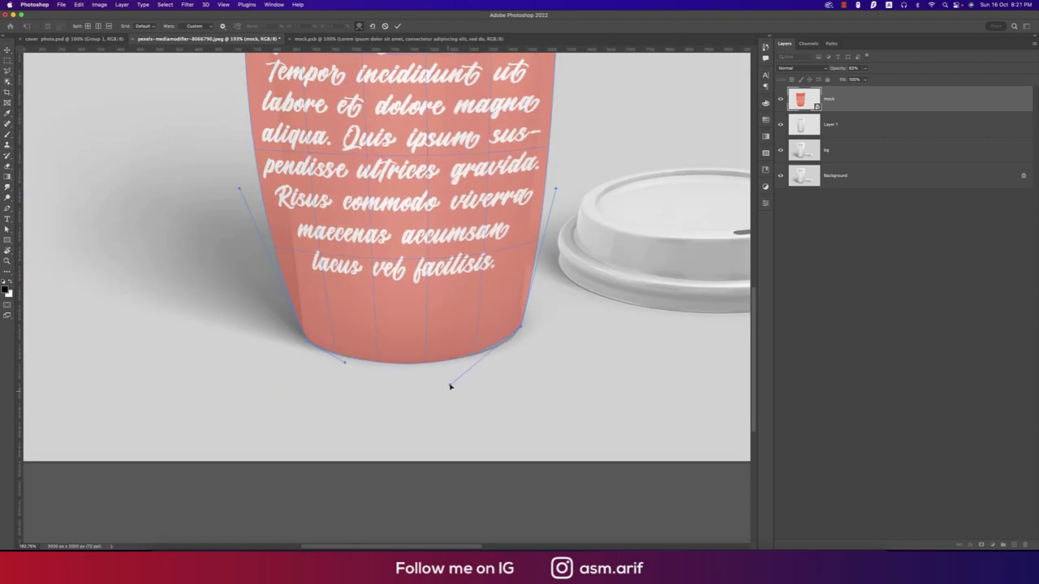
drag(345, 363, 349, 365)
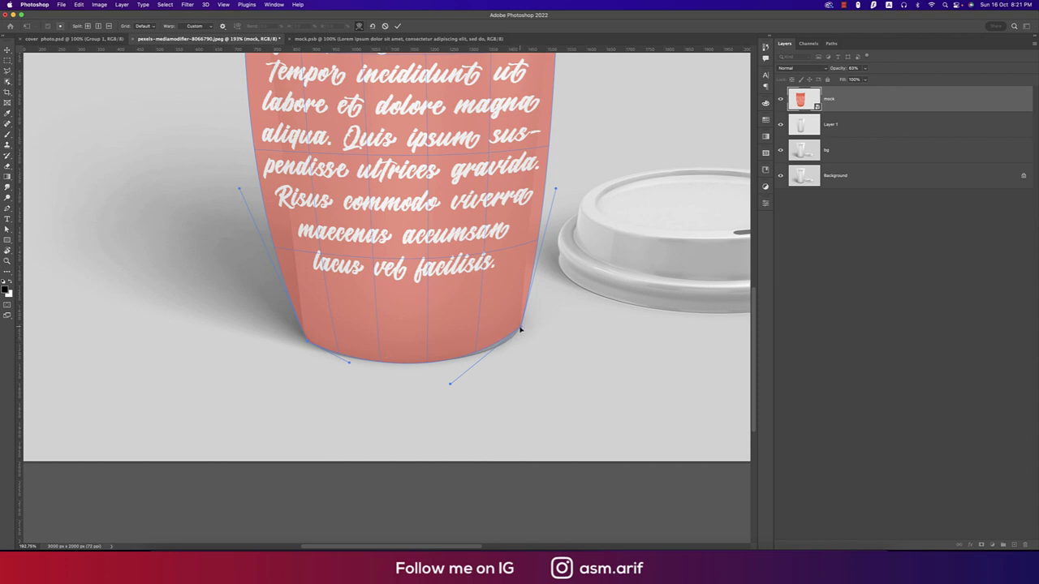
drag(450, 384, 490, 378)
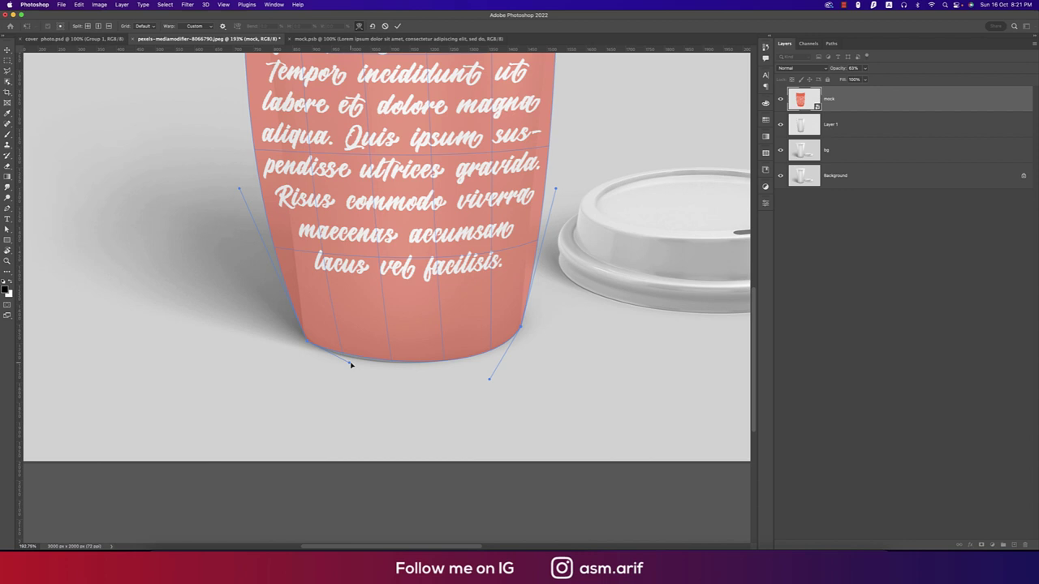
drag(350, 366, 341, 367)
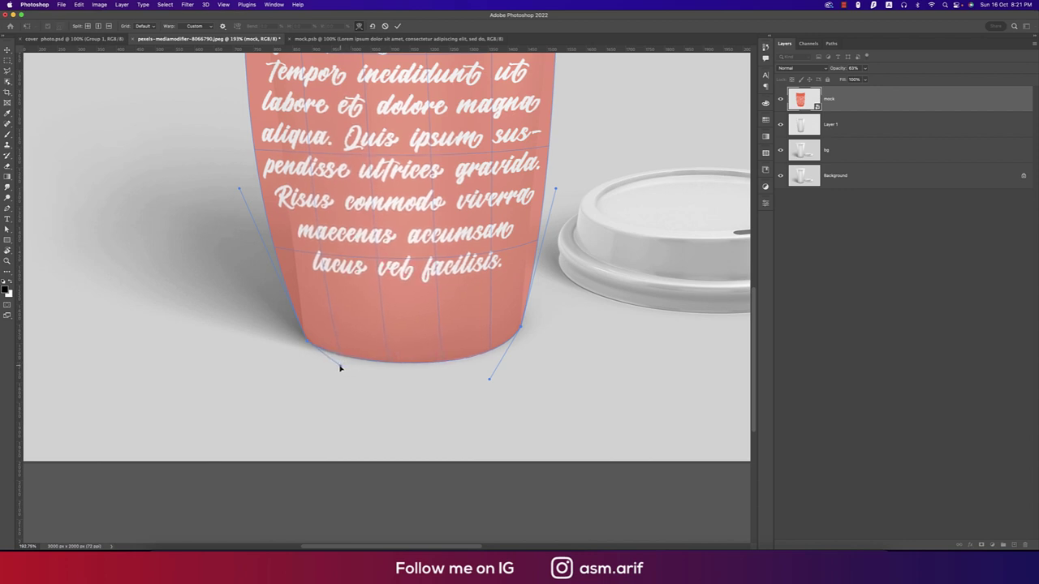
Step: Narrow the design's left edge to the cup side and commit the warp
scroll(343, 297, up, 5)
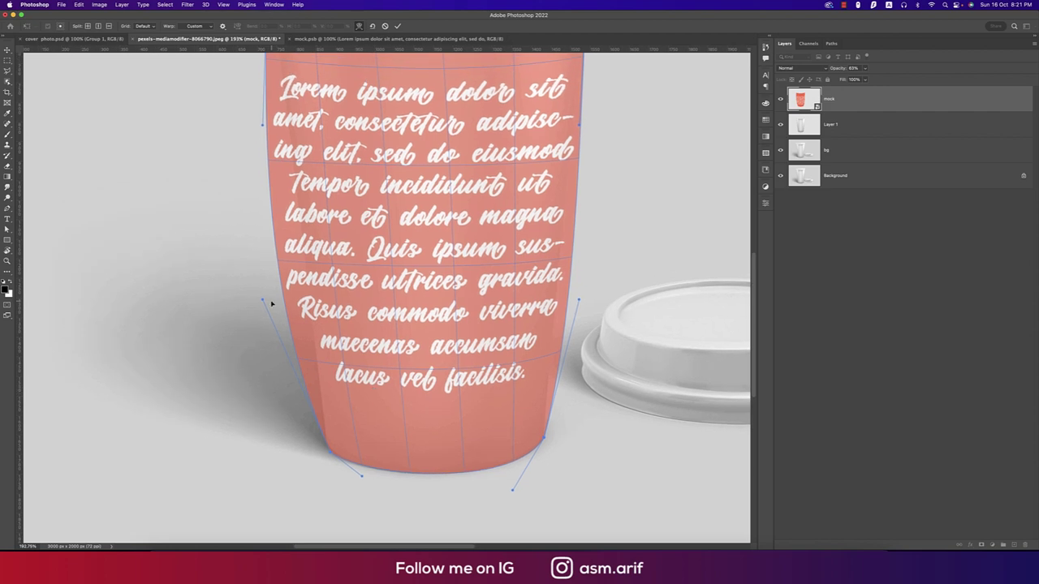
drag(261, 302, 305, 292)
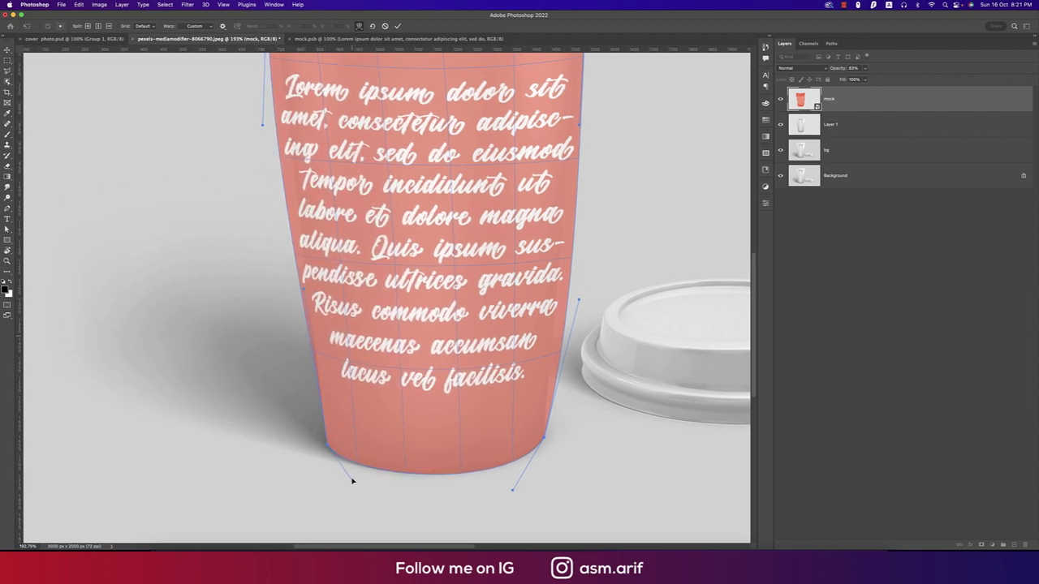
scroll(350, 480, up, 5)
scroll(572, 295, up, 2)
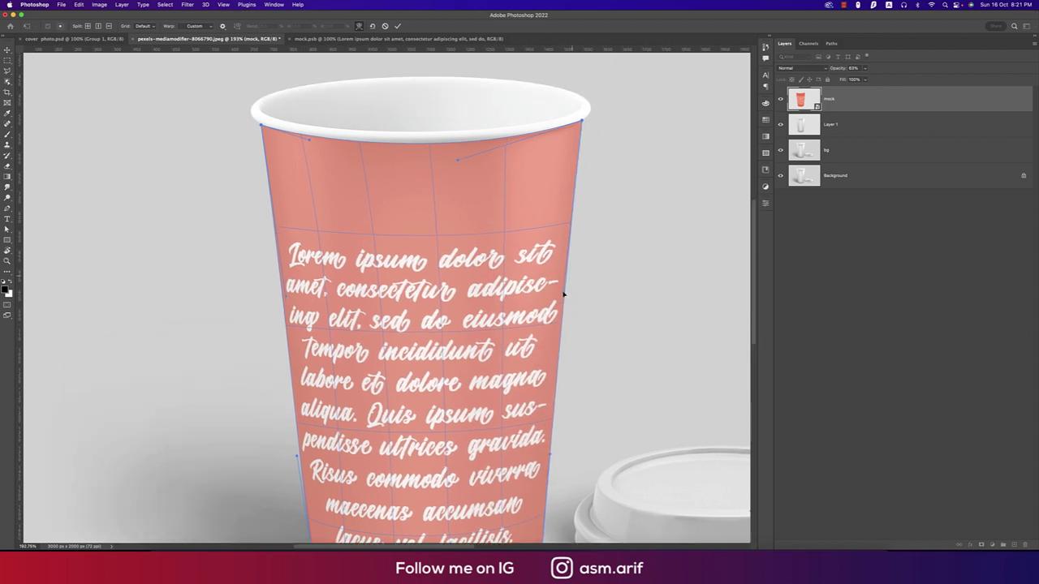
key(Return)
Step: Clip the mock design layer to the layer beneath it
right_click(857, 109)
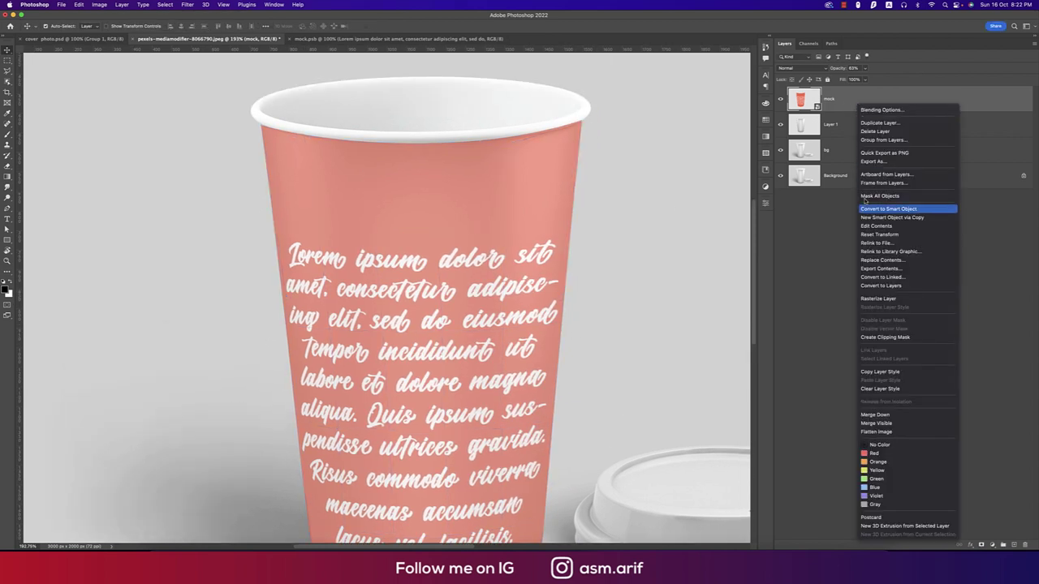
click(884, 337)
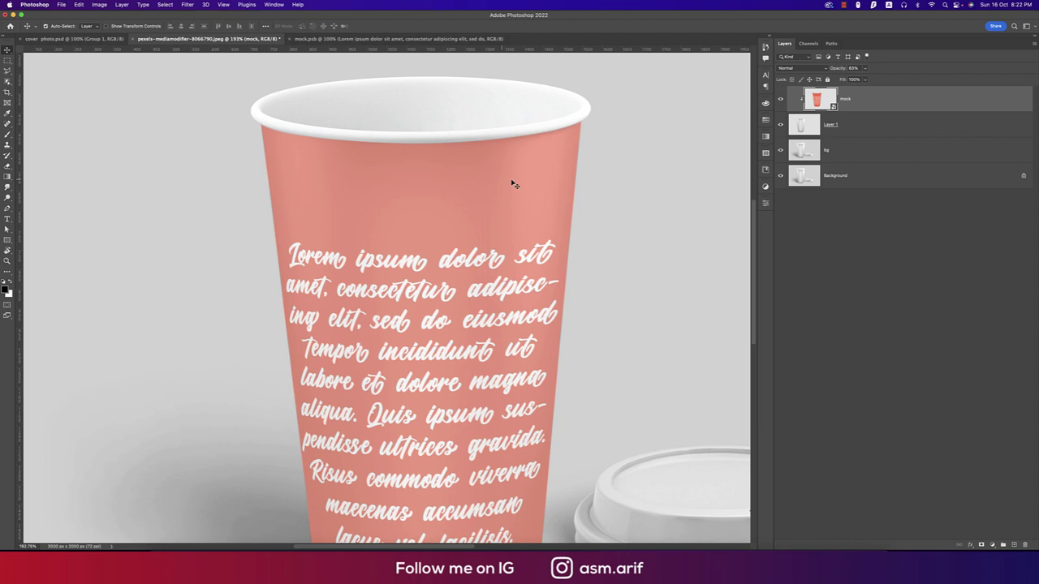
scroll(520, 201, down, 3)
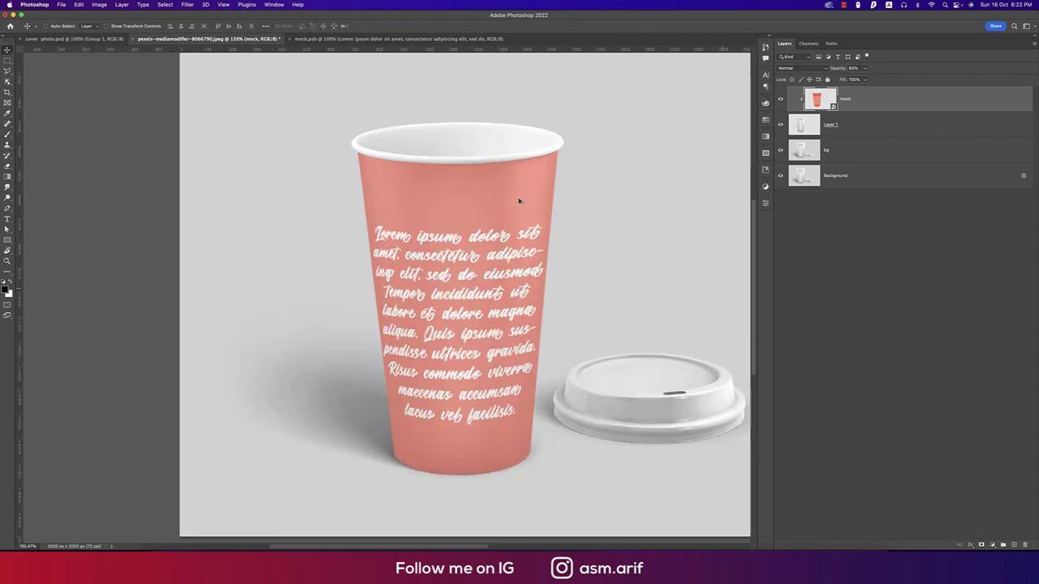
Step: In Blending Options, drag the Underlying Layer black slider right so the cup's shading shows through
right_click(884, 103)
click(888, 104)
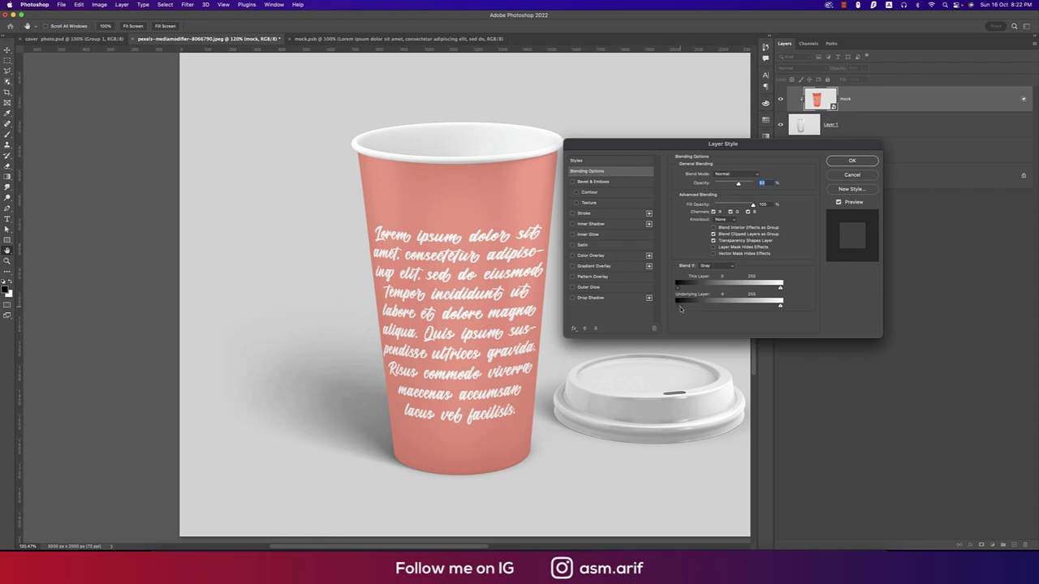
drag(681, 308, 742, 309)
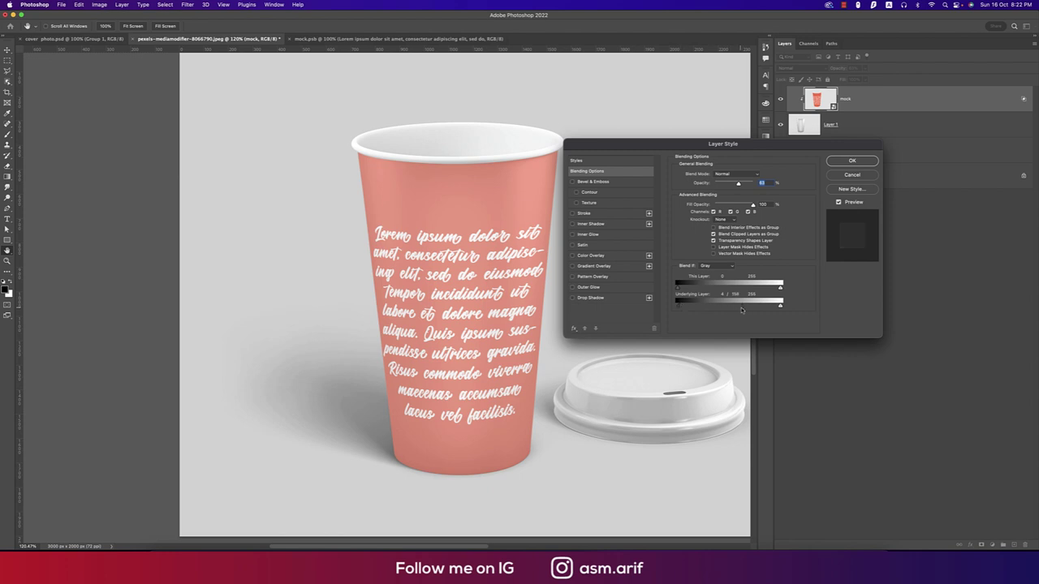
click(848, 165)
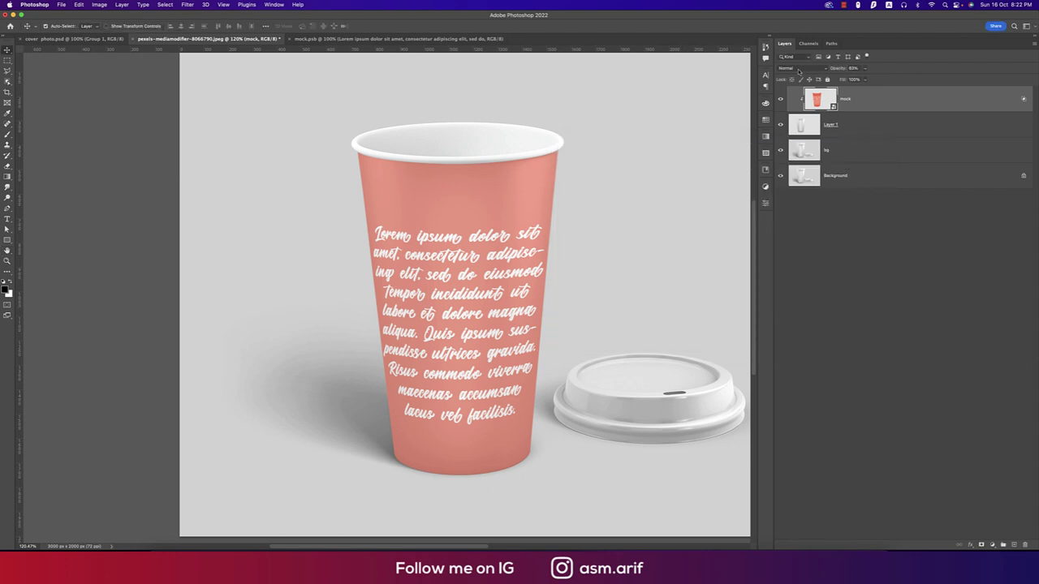
Step: Set the mock layer to Linear Burn and rename the Layer 1 copy to 'base'
click(799, 70)
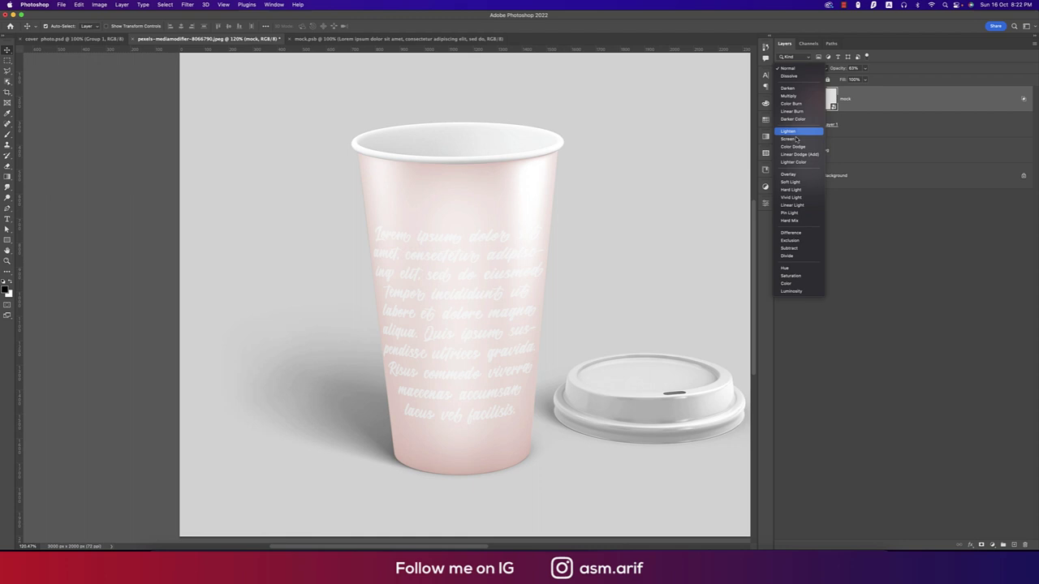
click(800, 111)
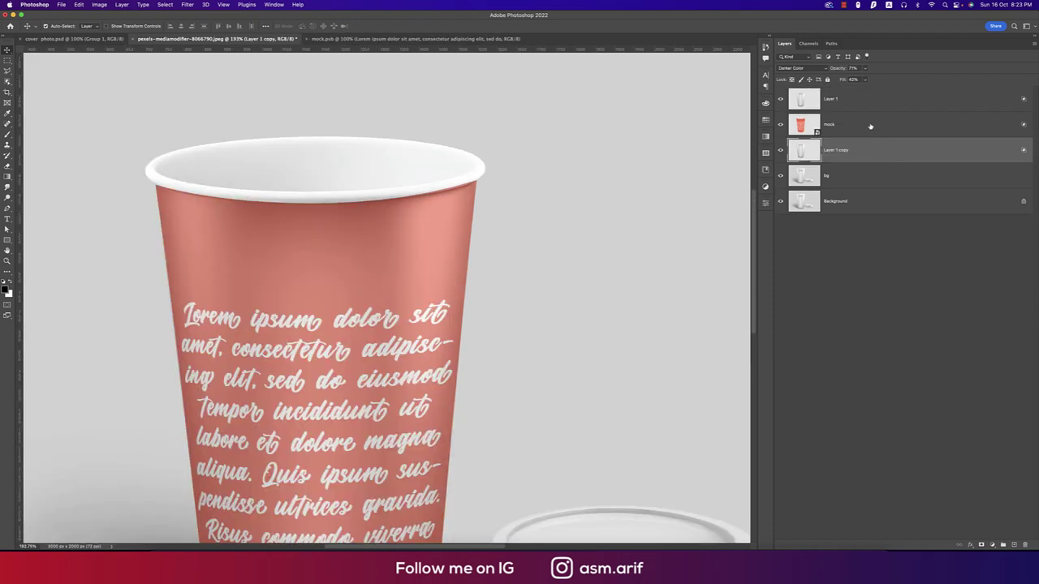
click(871, 126)
double_click(841, 151)
text(lo)
key(Return)
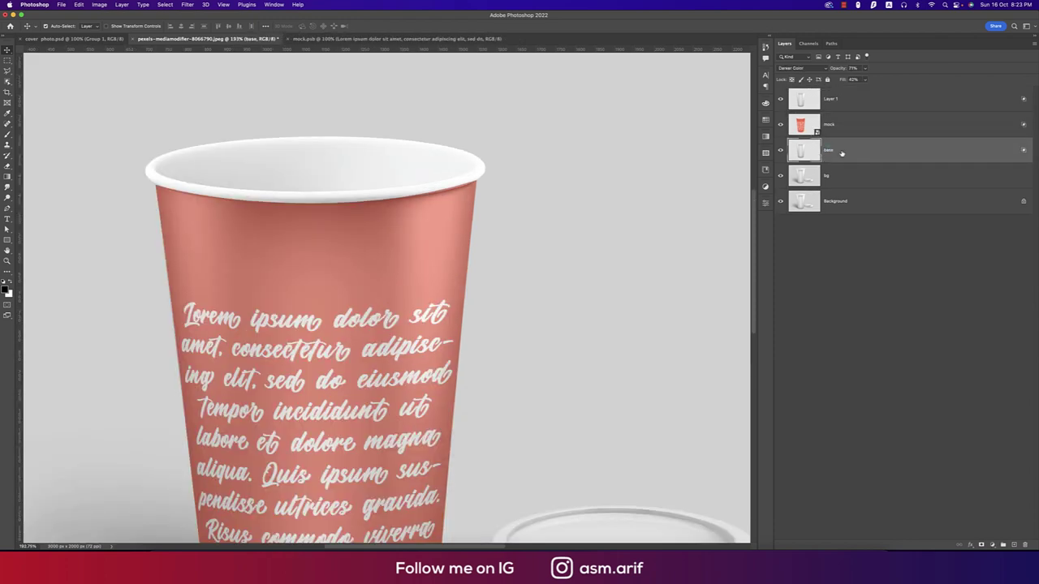
click(849, 124)
Step: Clip the mock layer onto base, then clip Layer 1 onto the stack
right_click(853, 124)
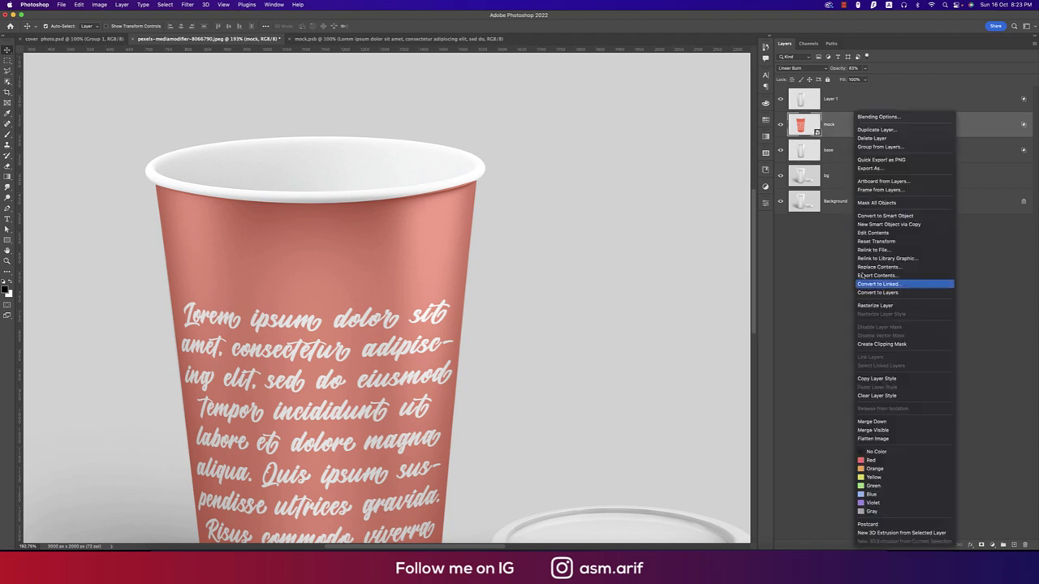
click(880, 344)
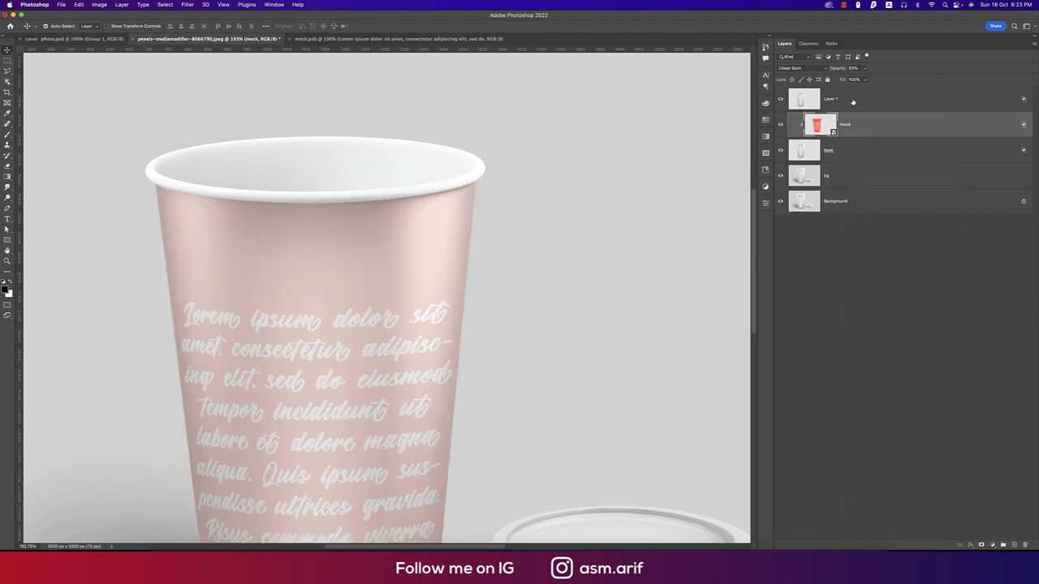
right_click(853, 102)
click(877, 289)
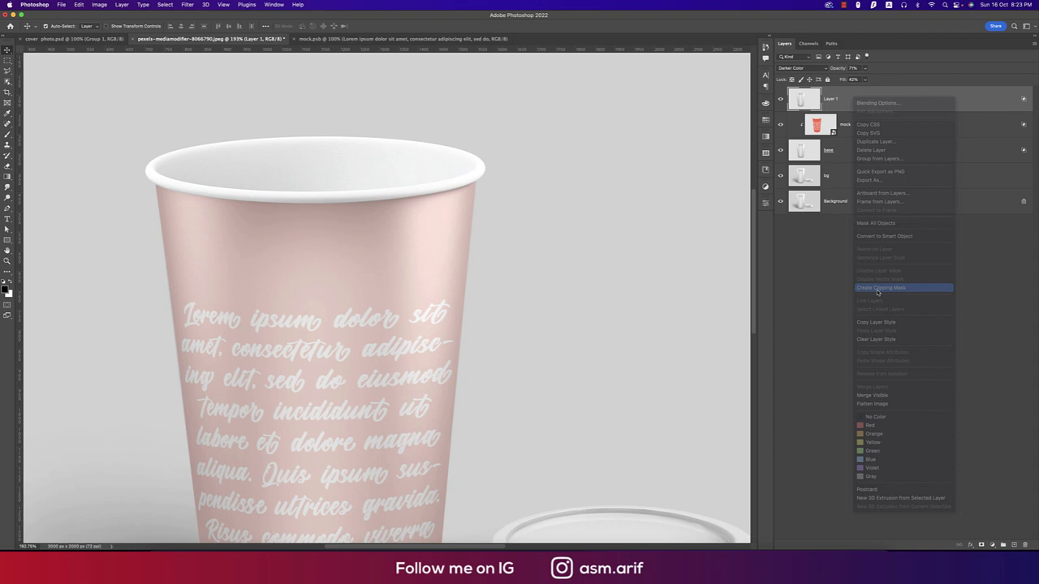
Step: Check Layer 1's settings, then adjust the mock layer to full opacity
click(956, 129)
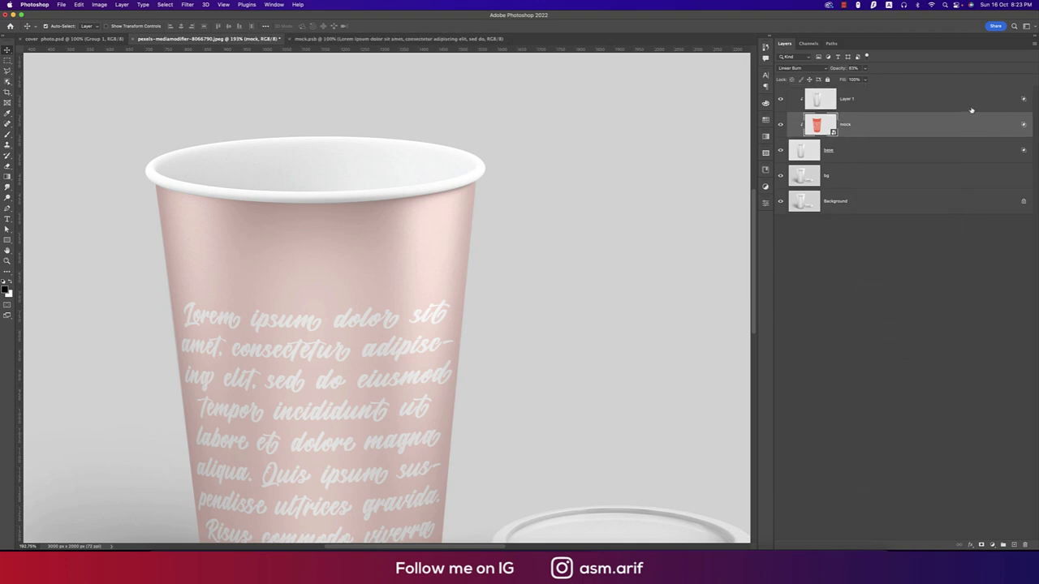
click(855, 101)
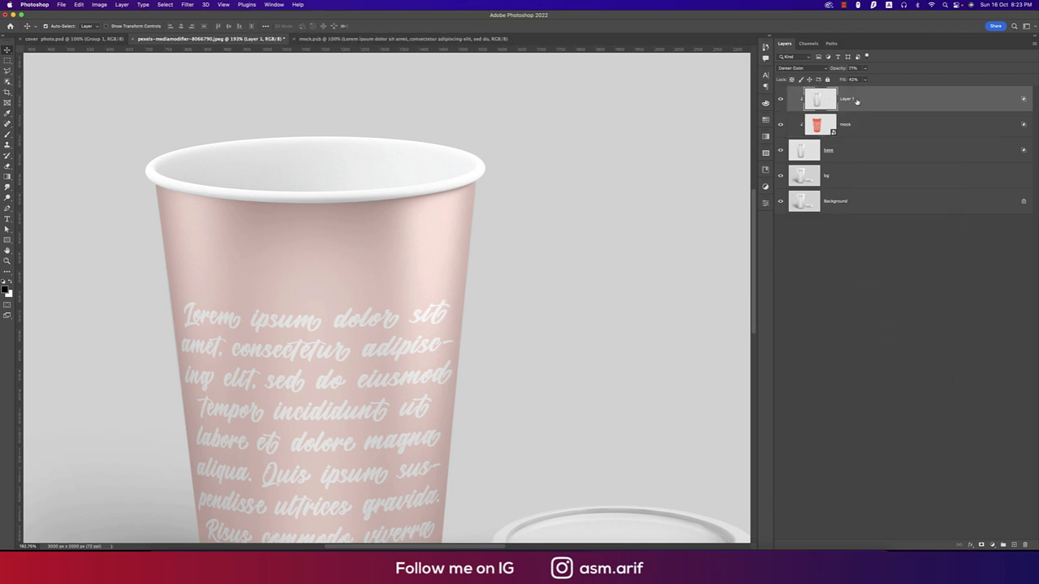
click(852, 122)
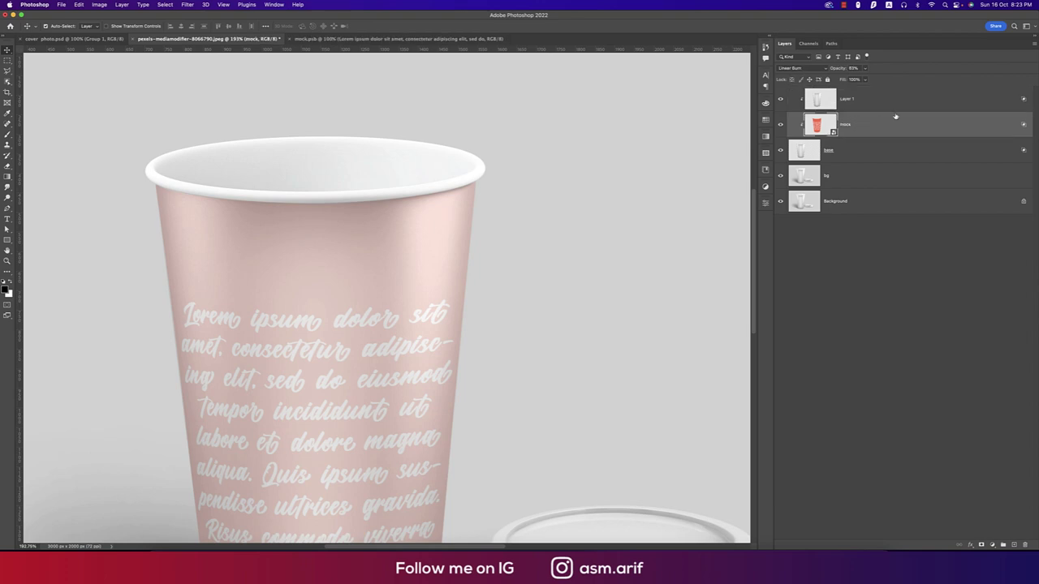
drag(838, 69, 900, 78)
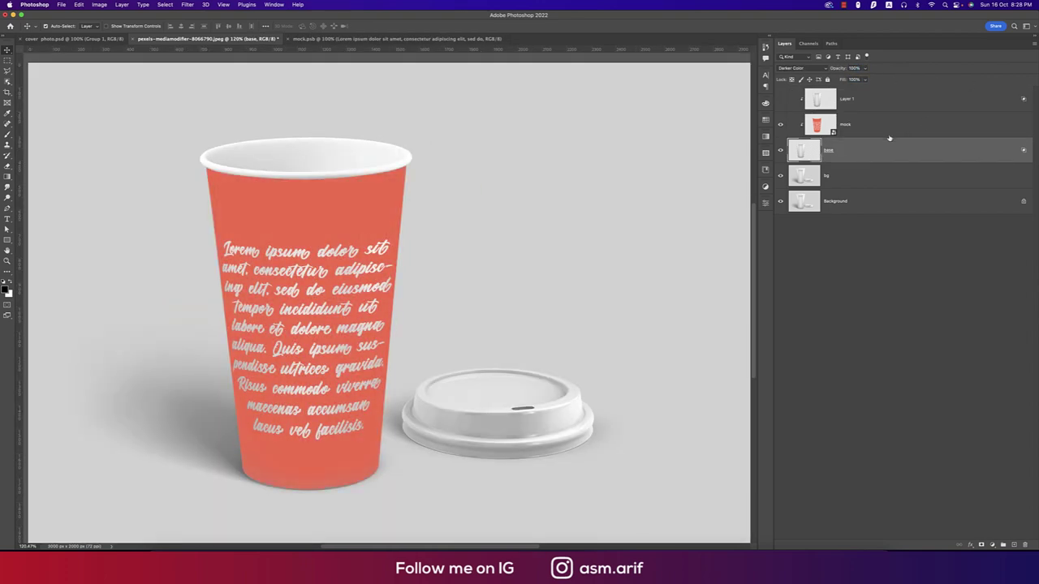
Step: Switch the mock layer's blend mode back to Linear Burn
click(875, 128)
click(816, 68)
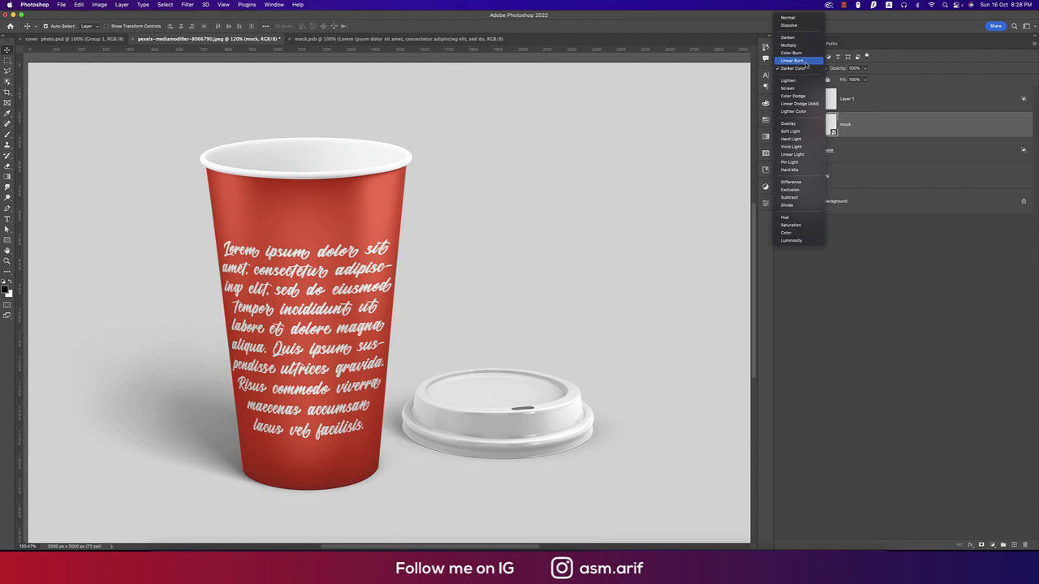
click(806, 61)
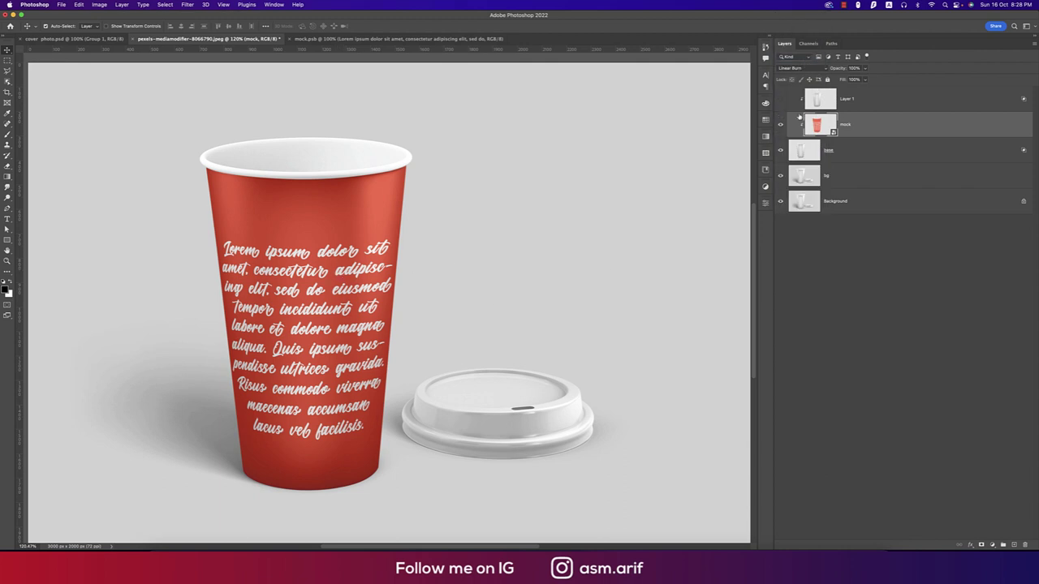
Step: In Blending Options, drag the split Underlying Layer slider right to reveal the dark shading
right_click(1034, 136)
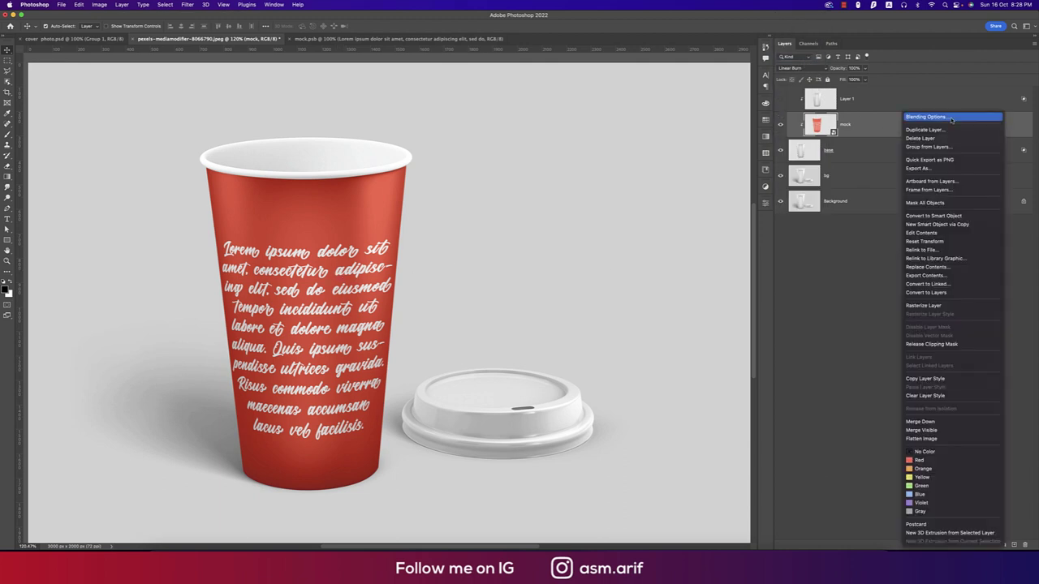
click(968, 119)
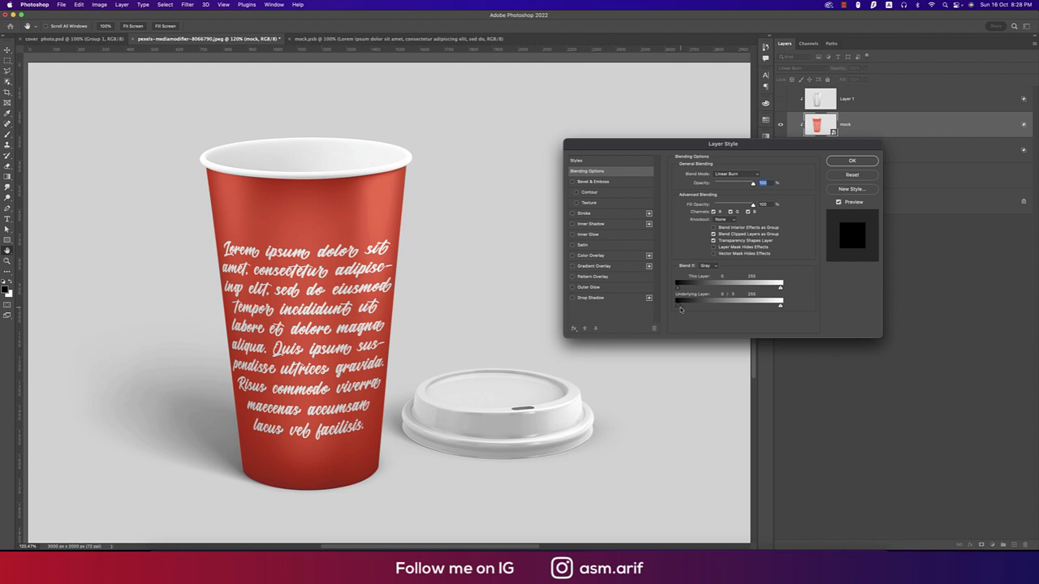
drag(680, 309, 745, 309)
click(852, 161)
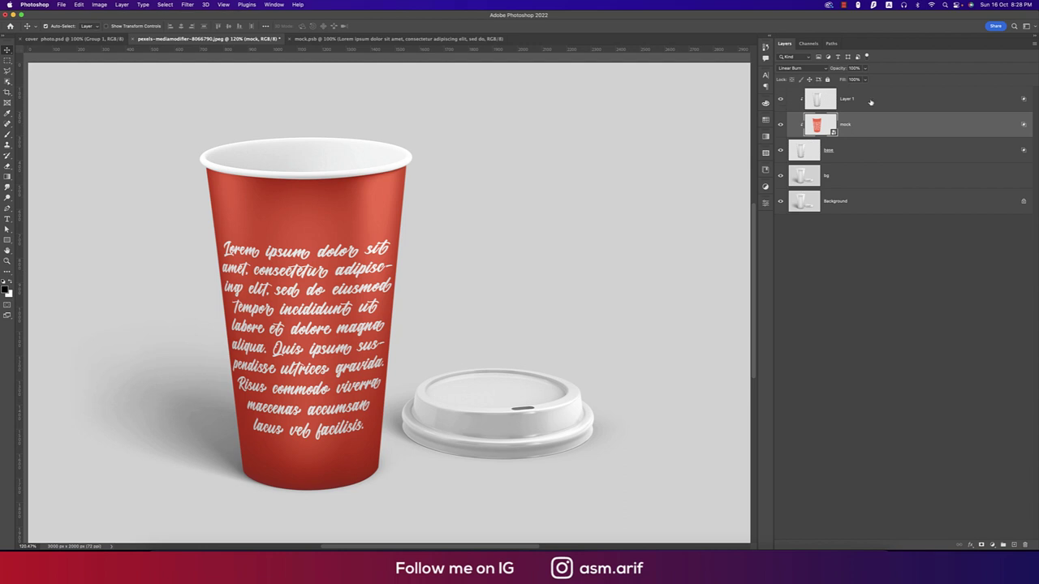
Step: Set Layer 1 to Normal blending at about 53% opacity
click(865, 104)
click(808, 68)
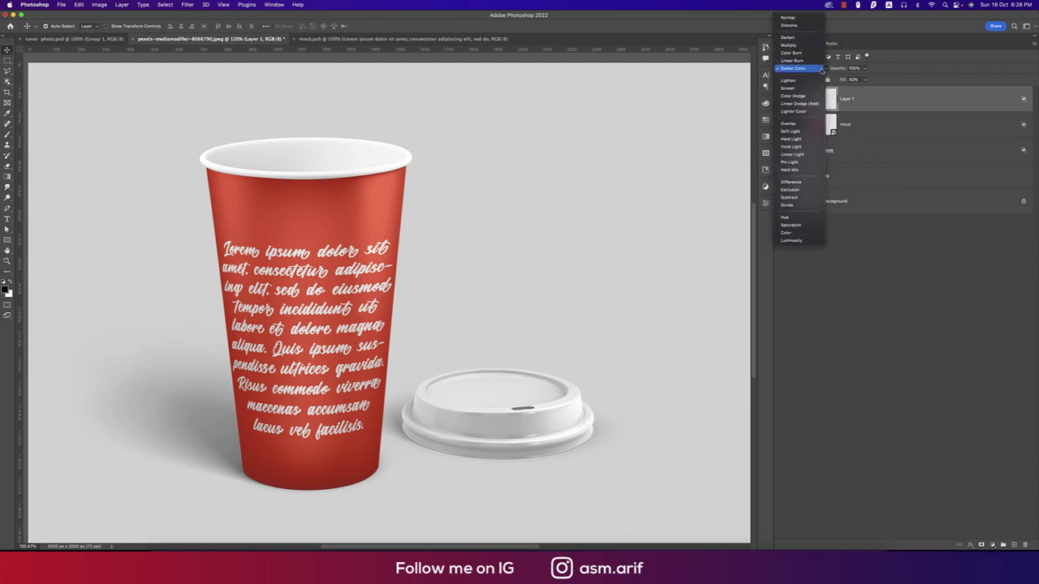
click(804, 18)
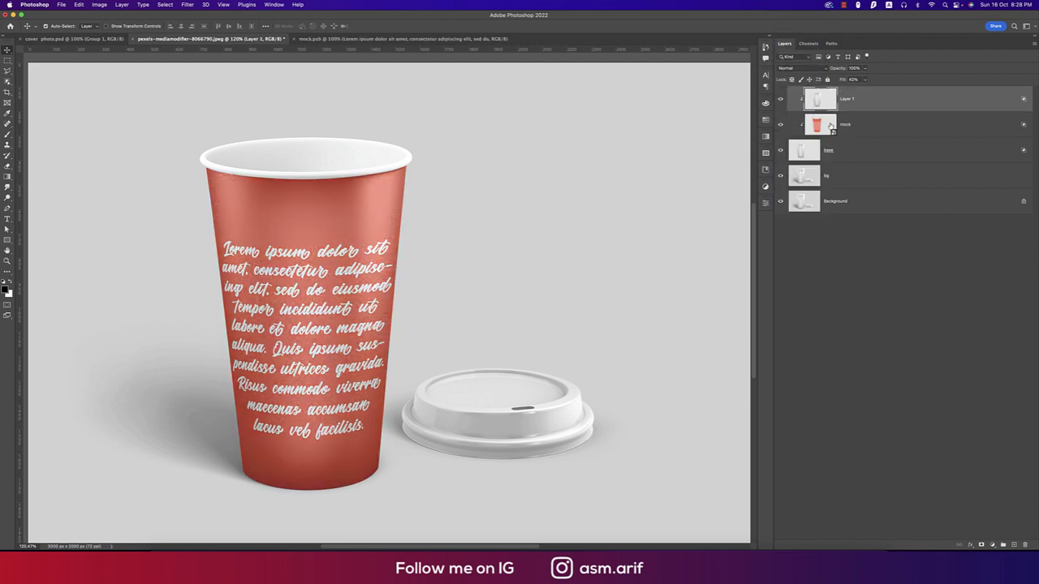
click(865, 70)
drag(860, 79, 849, 79)
scroll(358, 320, down, 3)
scroll(357, 320, down, 2)
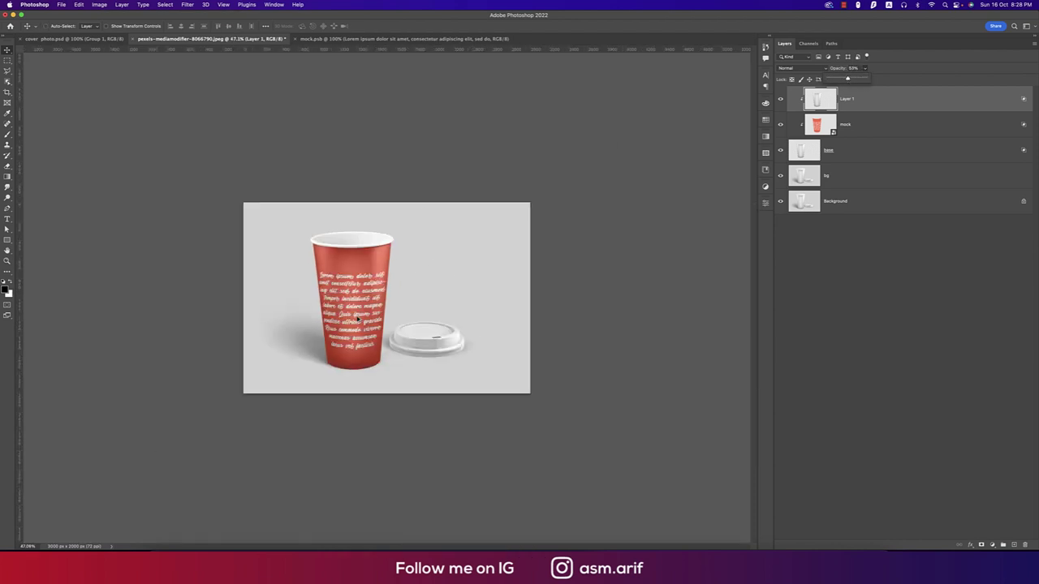
scroll(357, 320, up, 2)
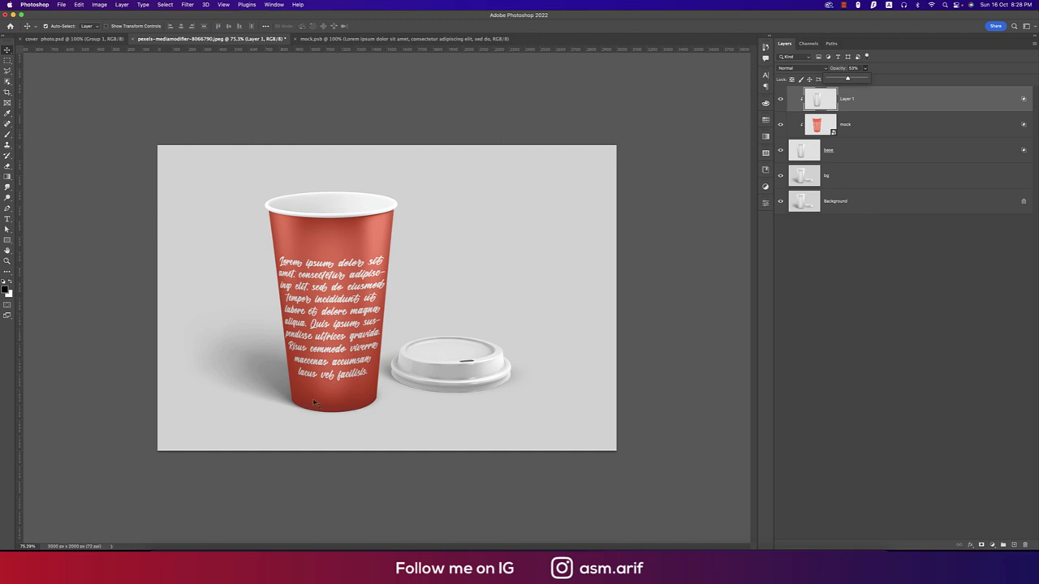
Step: Label the mock layer red, open its smart object and hide the coral script text
click(864, 129)
right_click(782, 124)
click(805, 152)
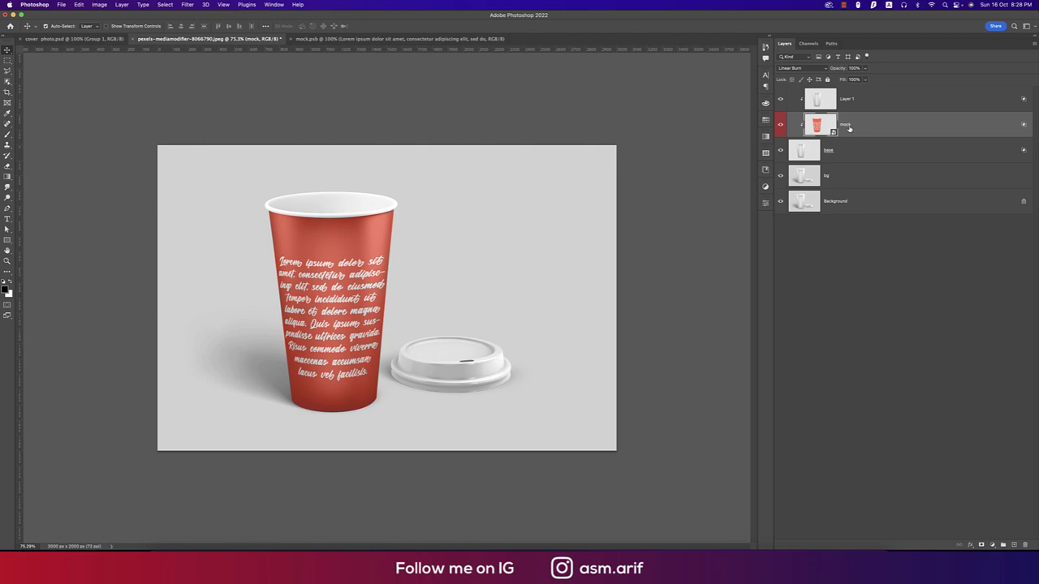
double_click(834, 130)
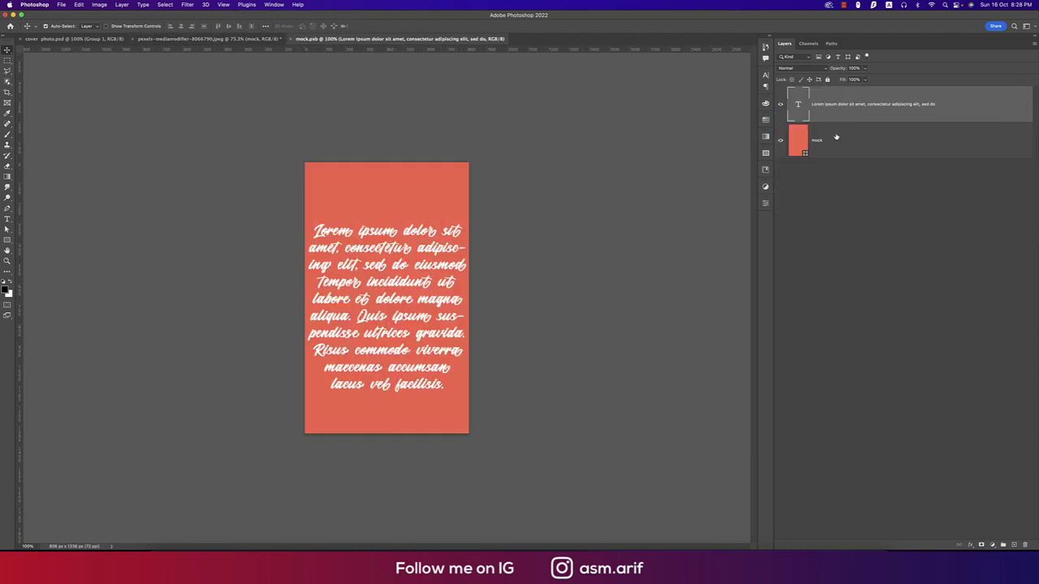
click(781, 105)
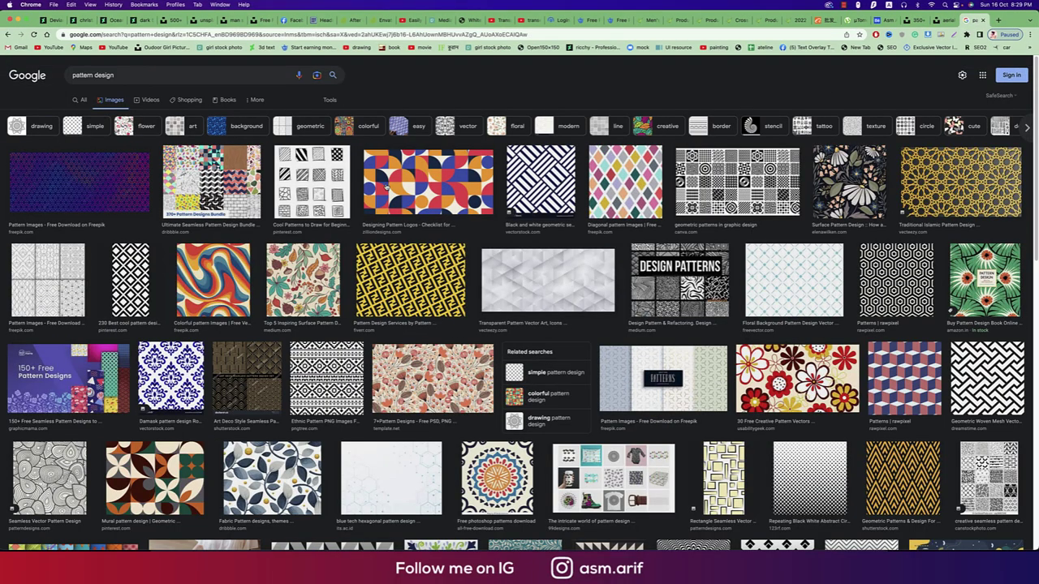
Step: Preview several pattern results, ending on the green Pattern Design book image
click(984, 386)
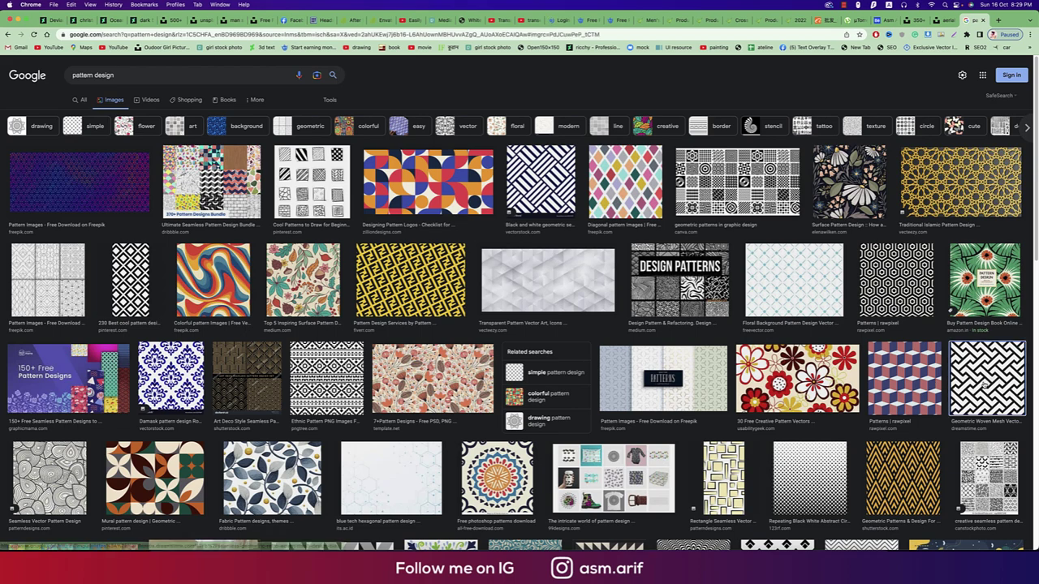
scroll(983, 387, down, 2)
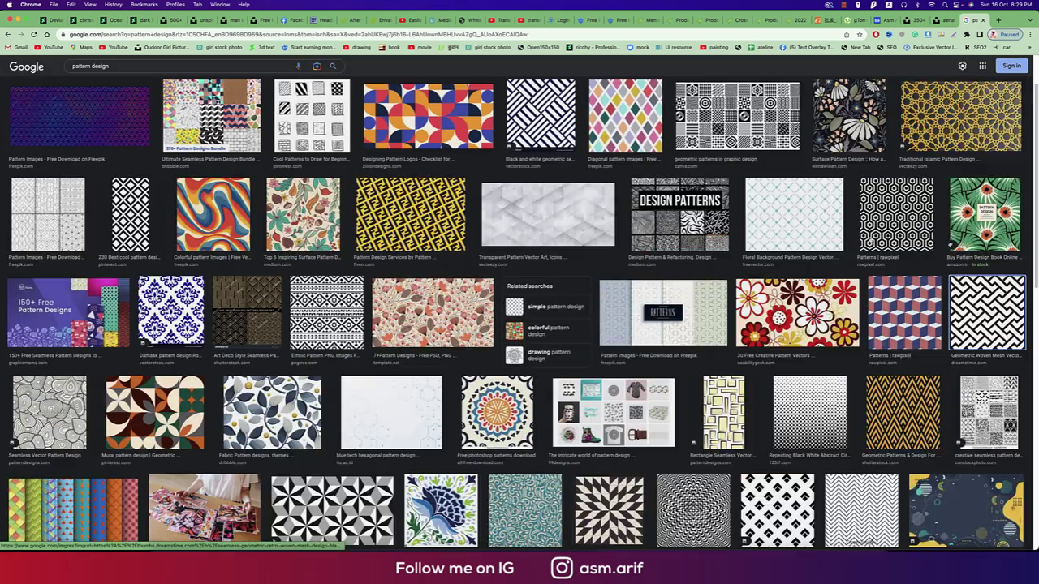
click(982, 313)
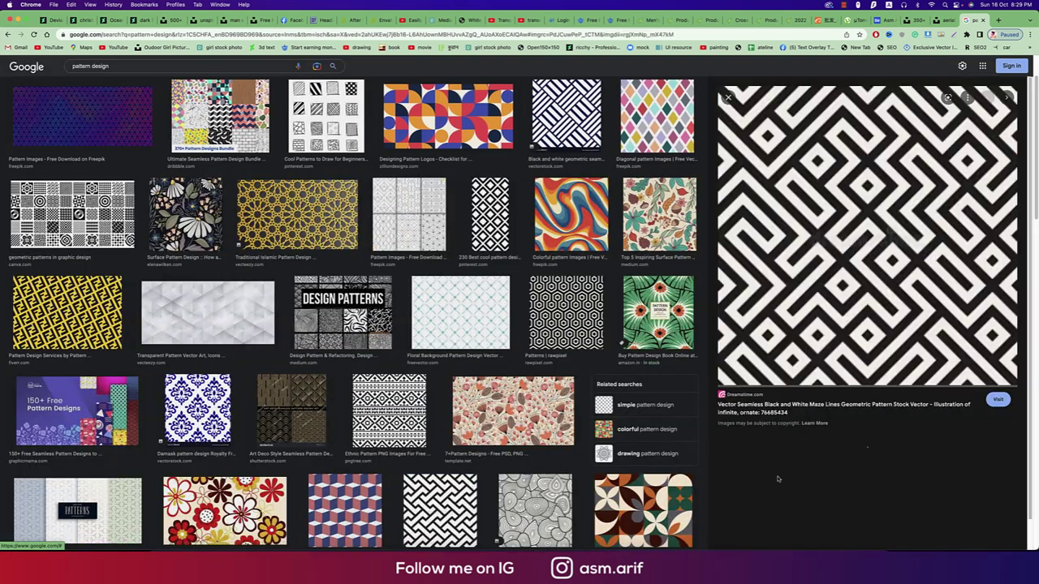
click(581, 302)
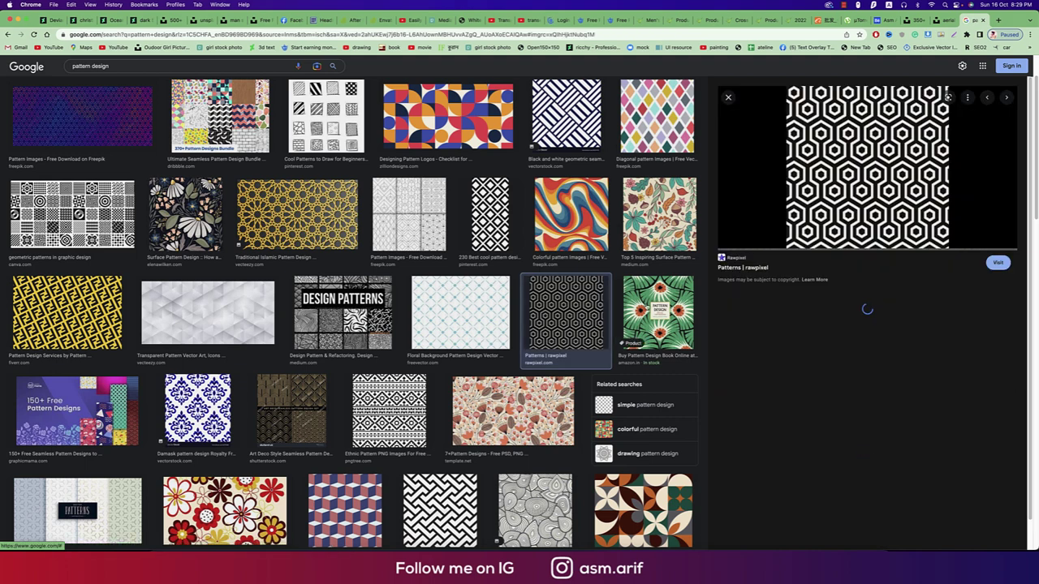
click(659, 309)
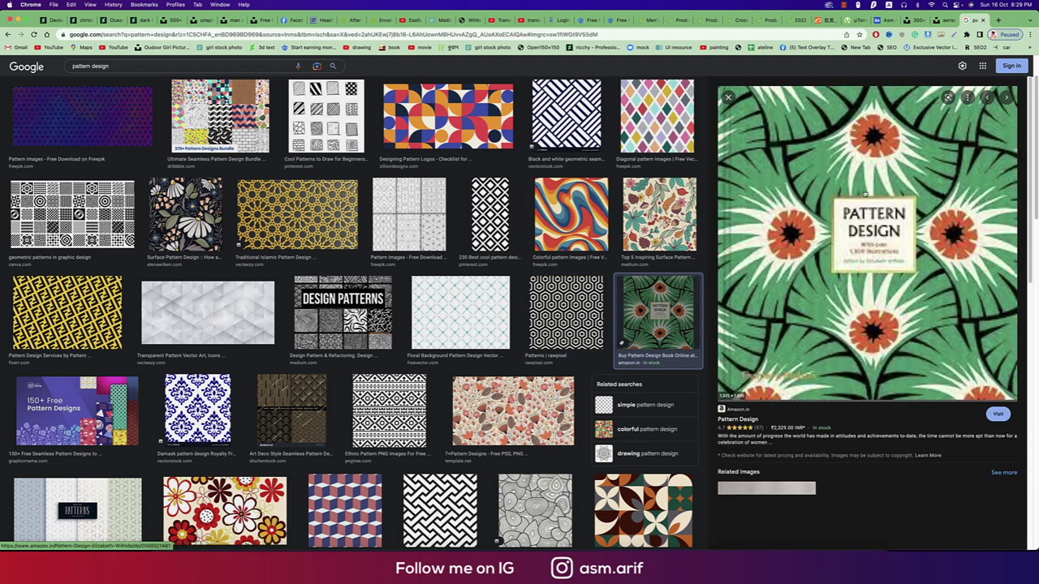
Step: Copy the green Pattern Design image and return to Photoshop
right_click(865, 194)
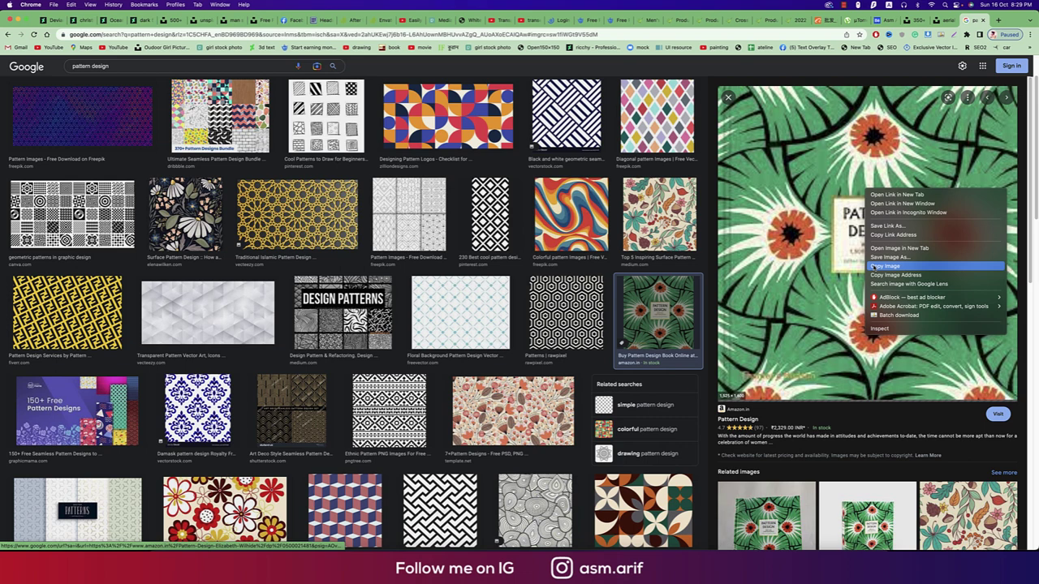
click(873, 266)
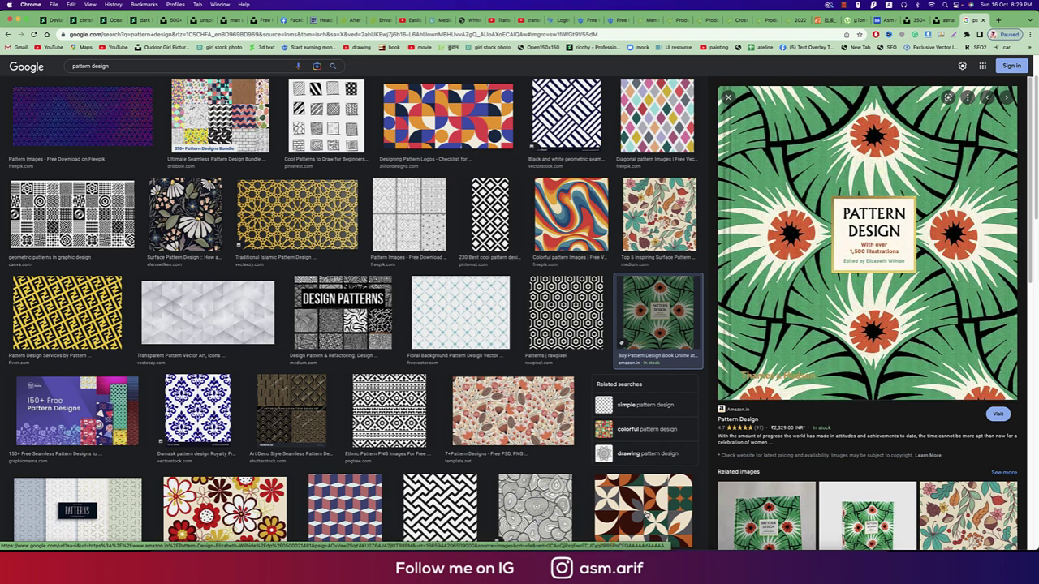
click(487, 532)
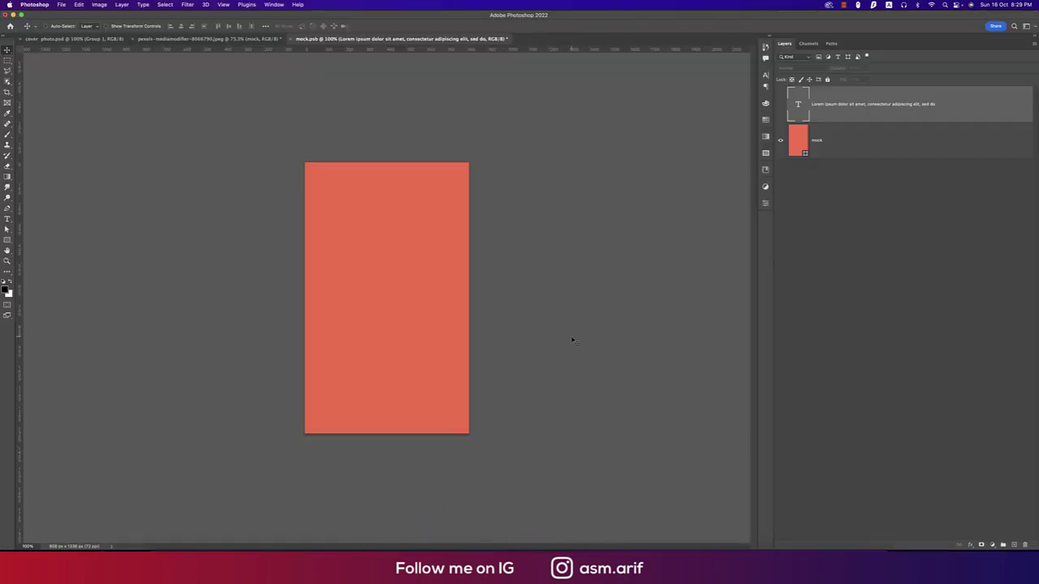
Step: Paste the green pattern into the mock smart object, move it over the design, and save
key(super+v)
key(super+t)
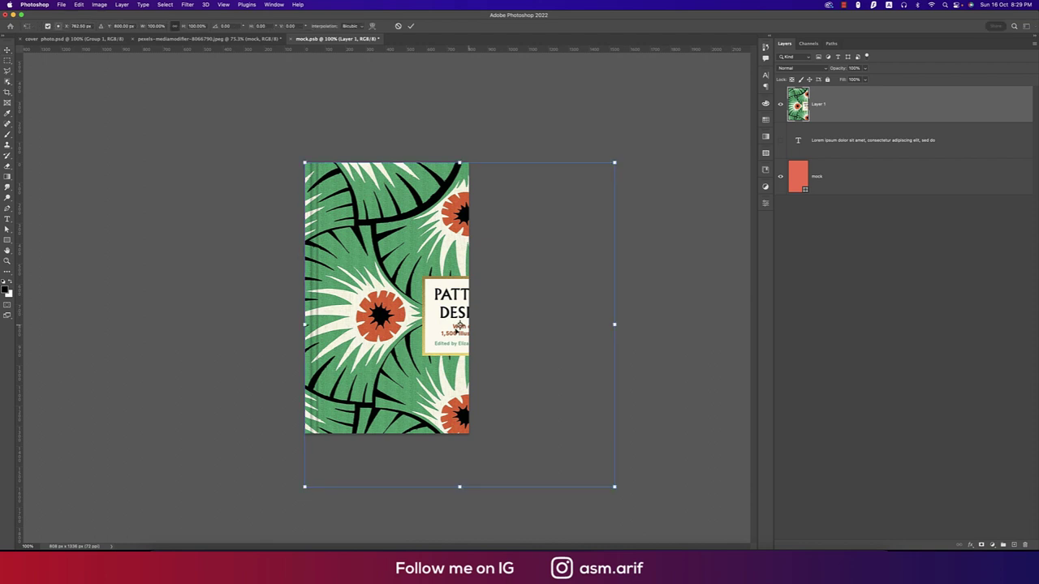
mouse_move(459, 324)
mouse_down()
mouse_move(373, 317)
mouse_move(389, 311)
mouse_up()
key(Return)
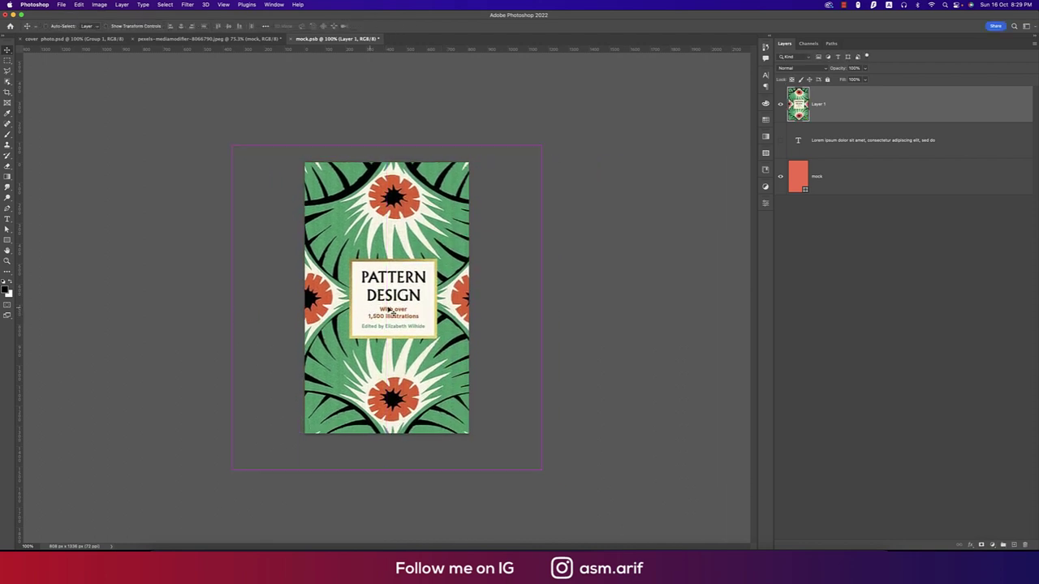
key(super+s)
click(241, 38)
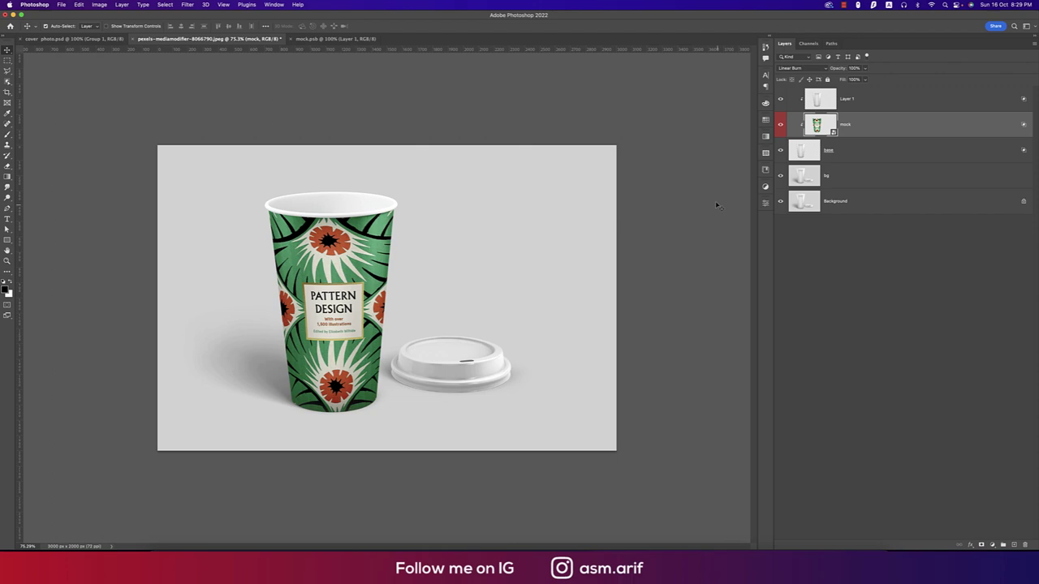
click(273, 546)
Step: Preview the floral leaf, acorn and berry pattern and copy the image
scroll(692, 401, down, 3)
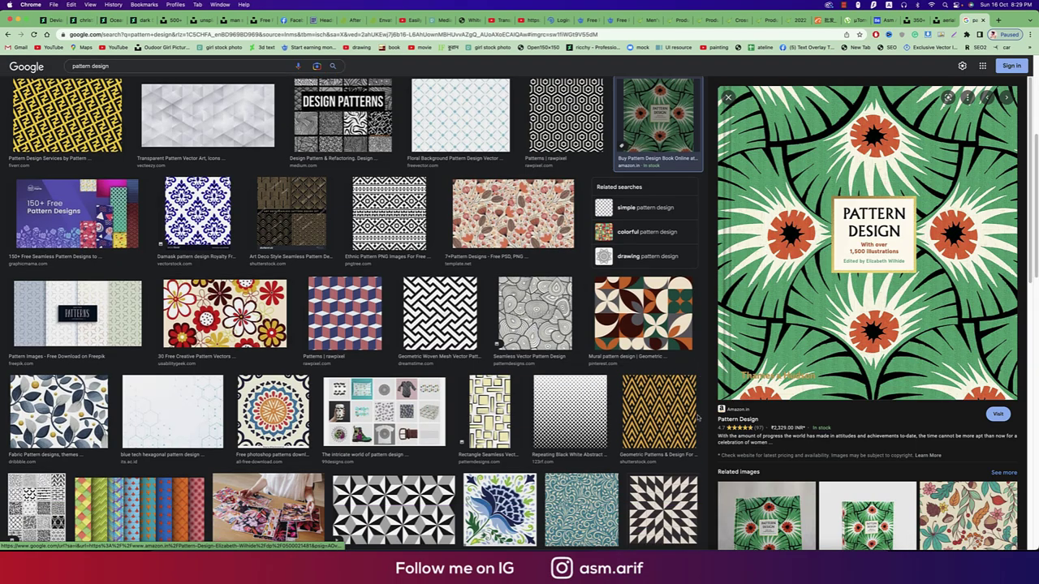
click(529, 226)
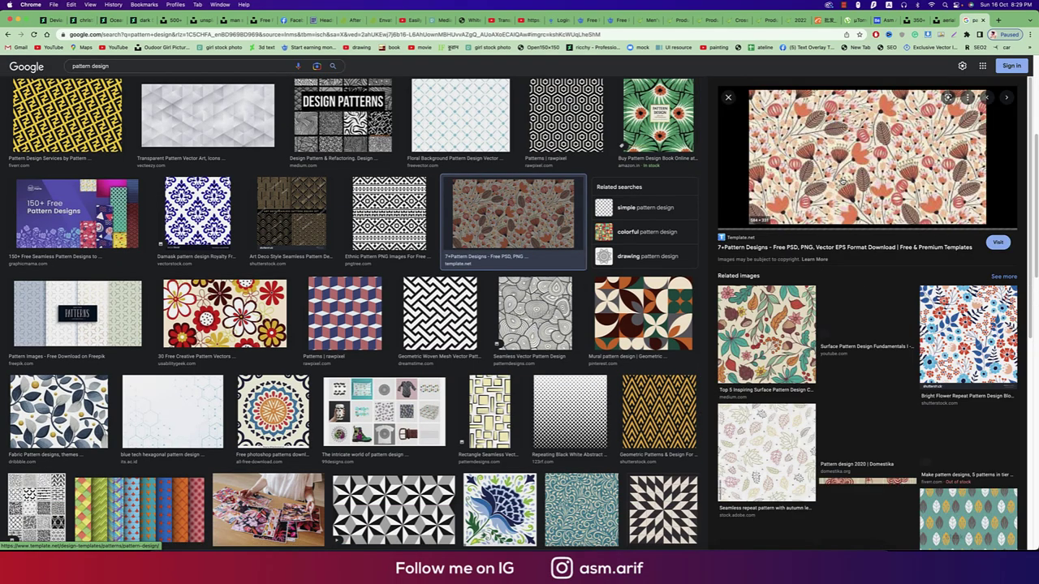
click(767, 333)
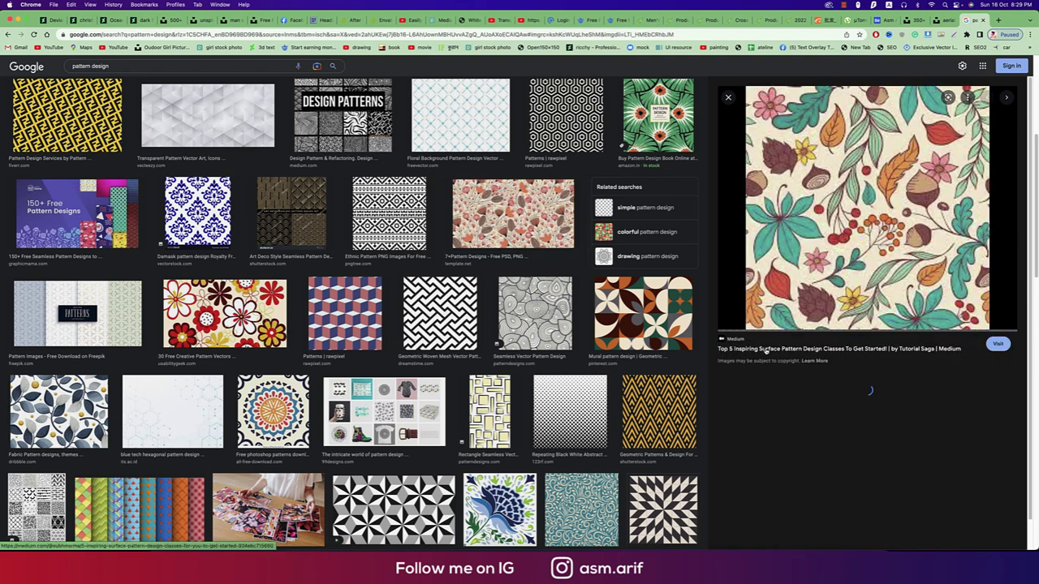
right_click(840, 208)
click(849, 299)
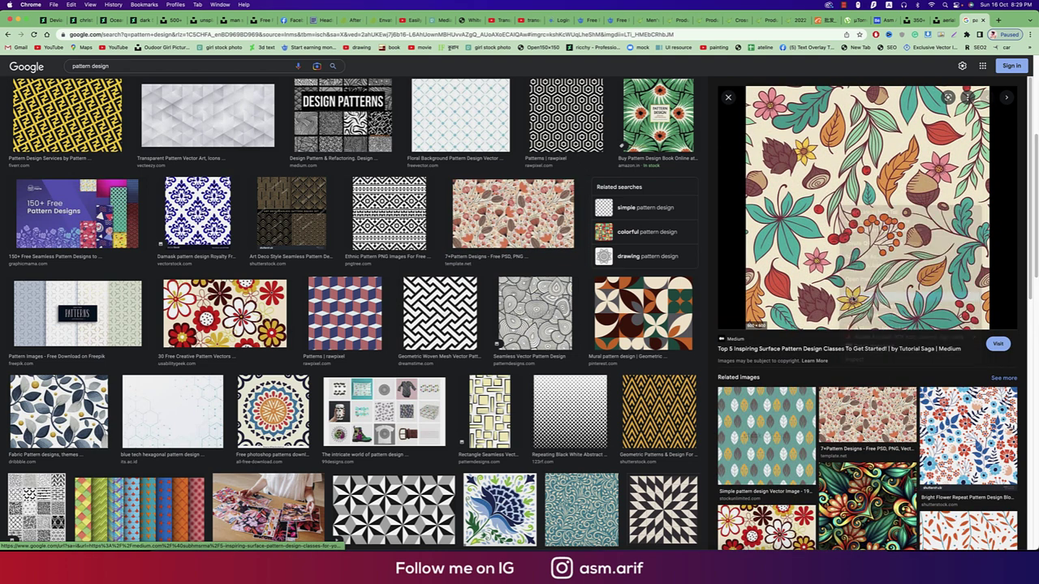
Step: Reopen the mock smart object and hide the green pattern layer
click(457, 519)
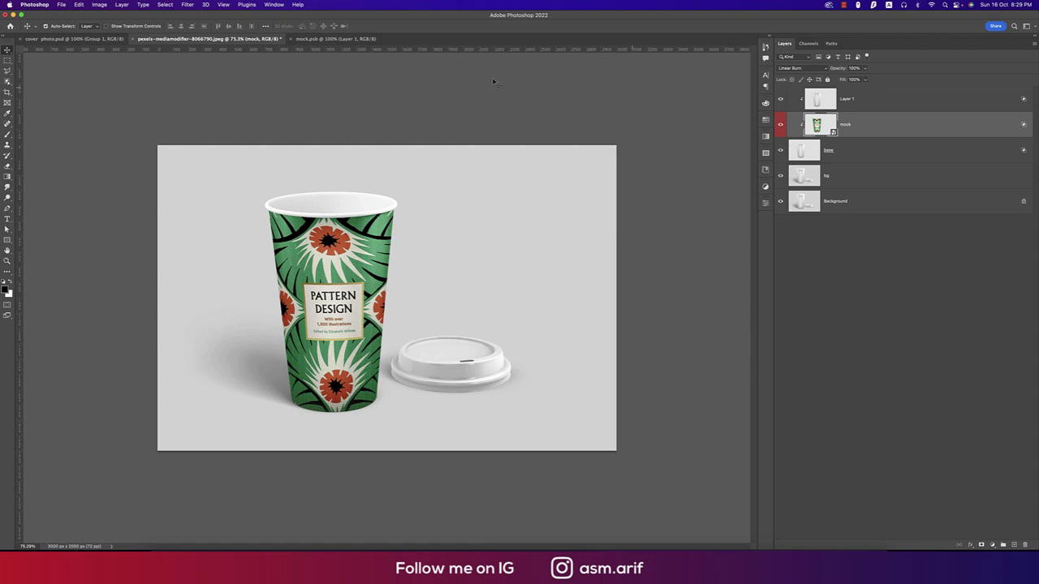
double_click(816, 125)
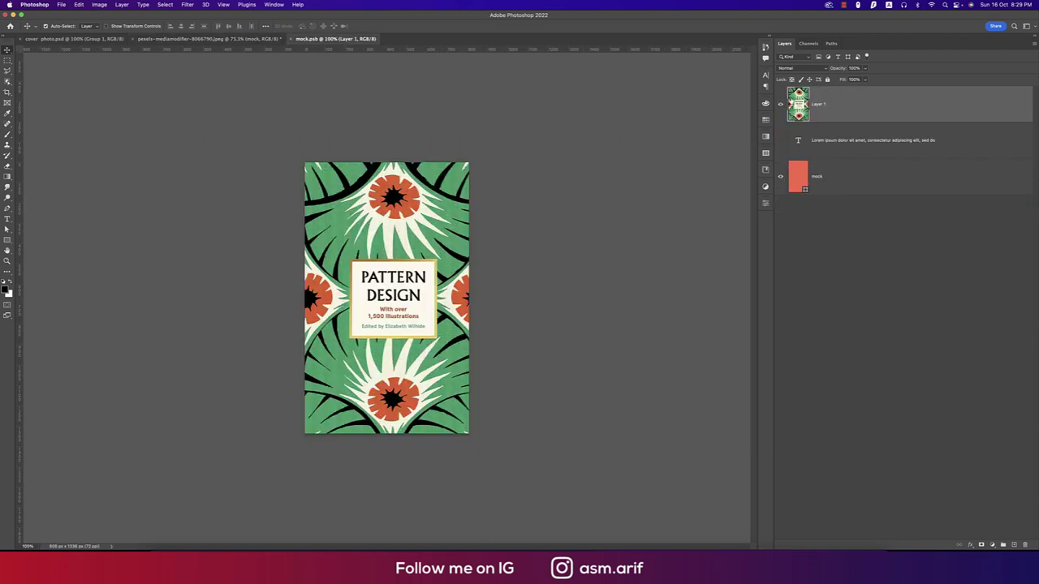
click(781, 104)
Step: Paste the cream floral pattern, enlarge it to fill the design, and save
key(super+v)
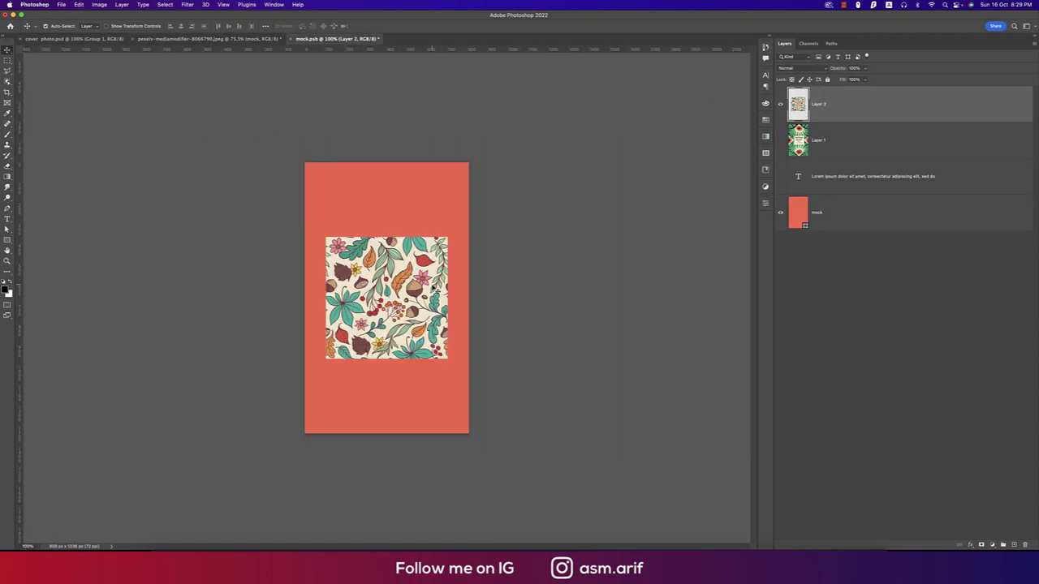
key(super+t)
drag(448, 298, 531, 278)
key(Return)
key(super+s)
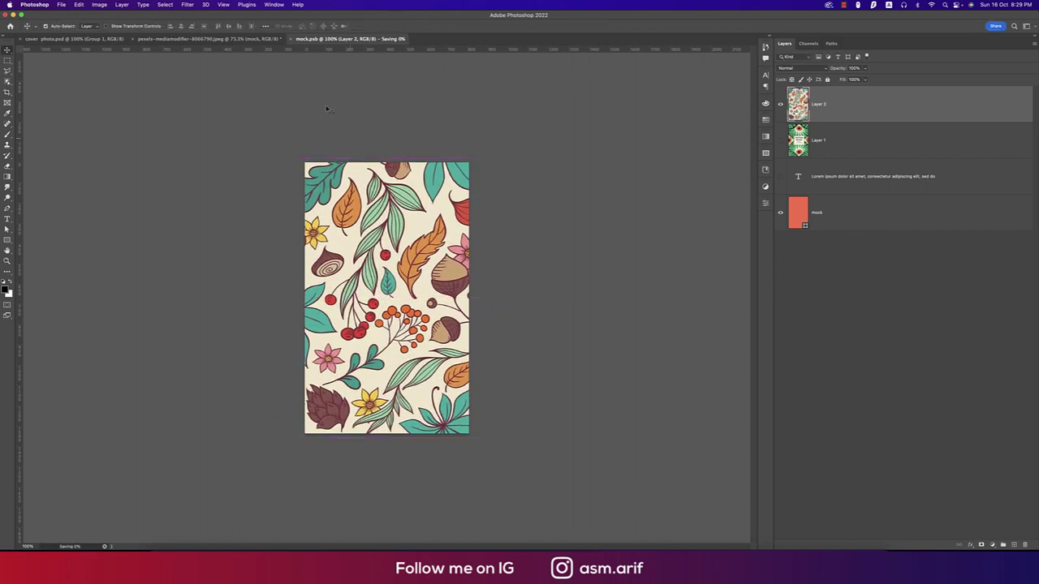
click(224, 39)
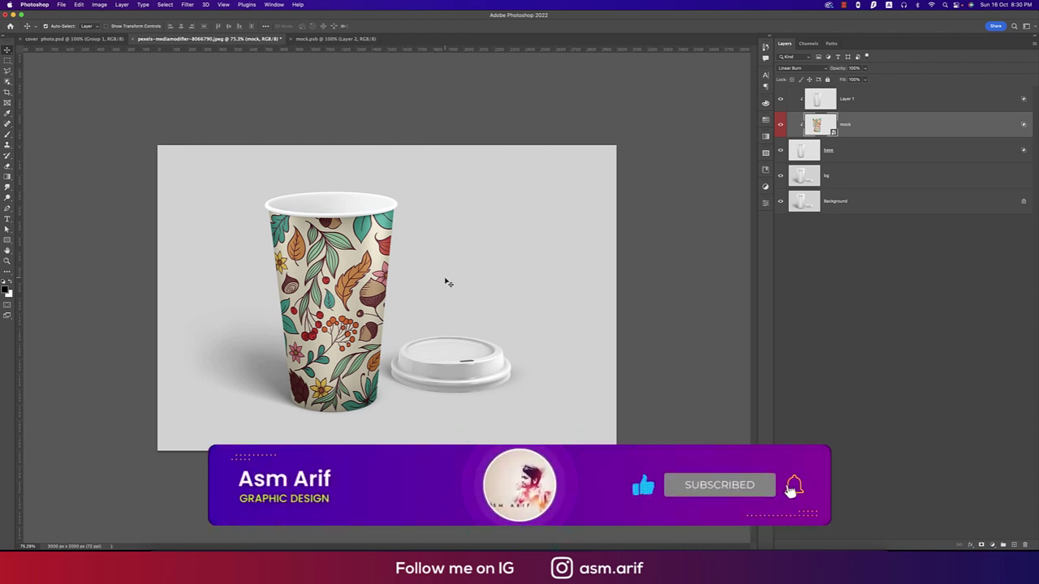
scroll(448, 288, down, 5)
scroll(448, 286, up, 5)
scroll(449, 282, down, 3)
scroll(448, 281, up, 4)
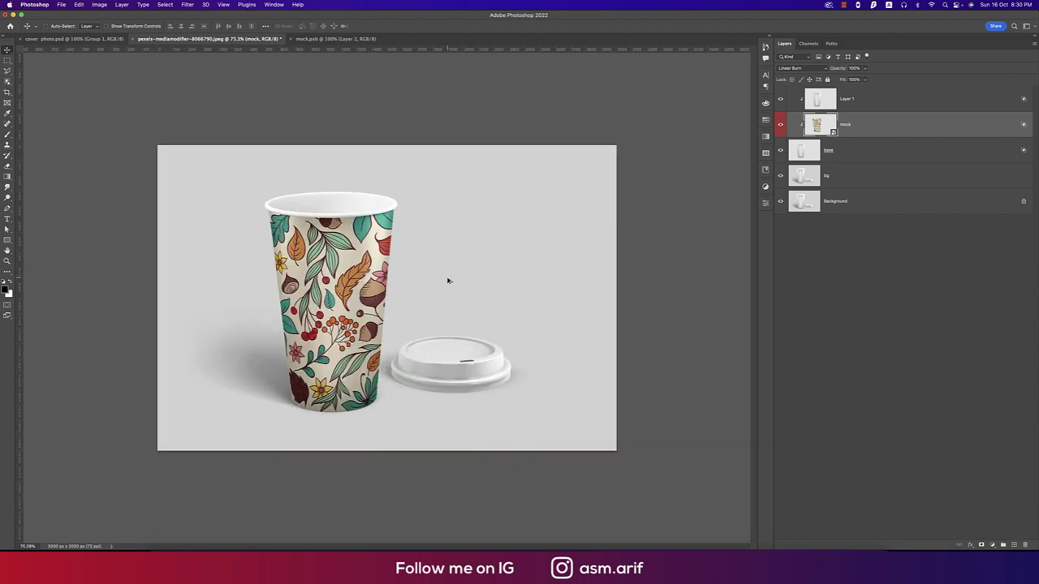
scroll(448, 281, up, 3)
scroll(447, 281, down, 6)
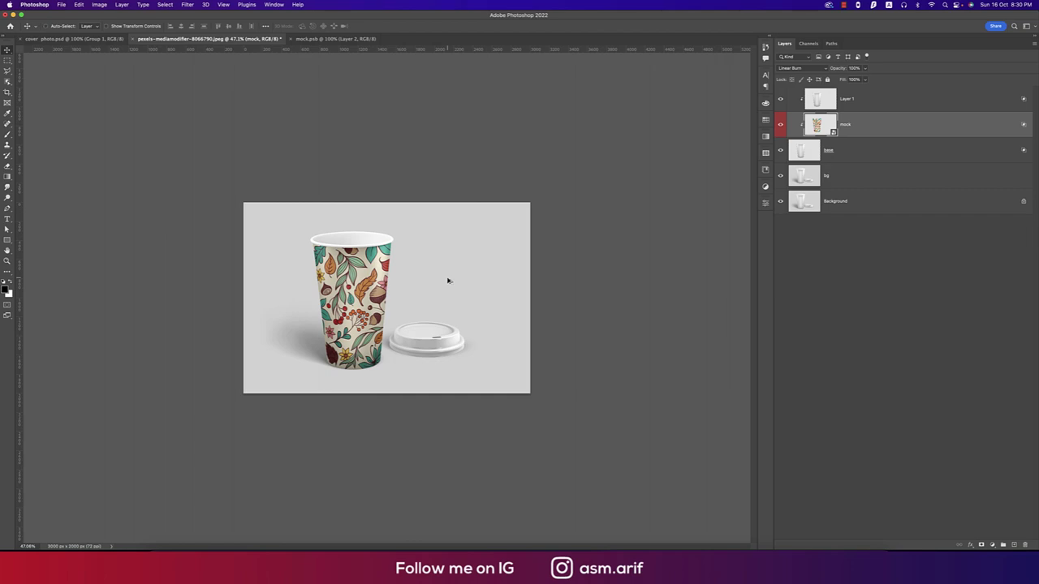
scroll(447, 281, up, 4)
scroll(447, 281, up, 3)
scroll(448, 281, down, 5)
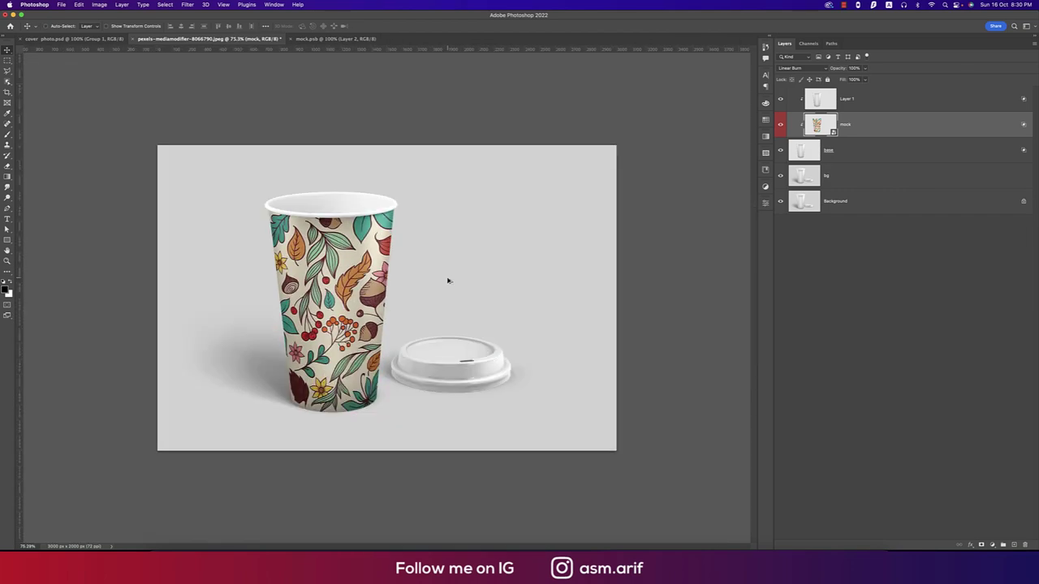